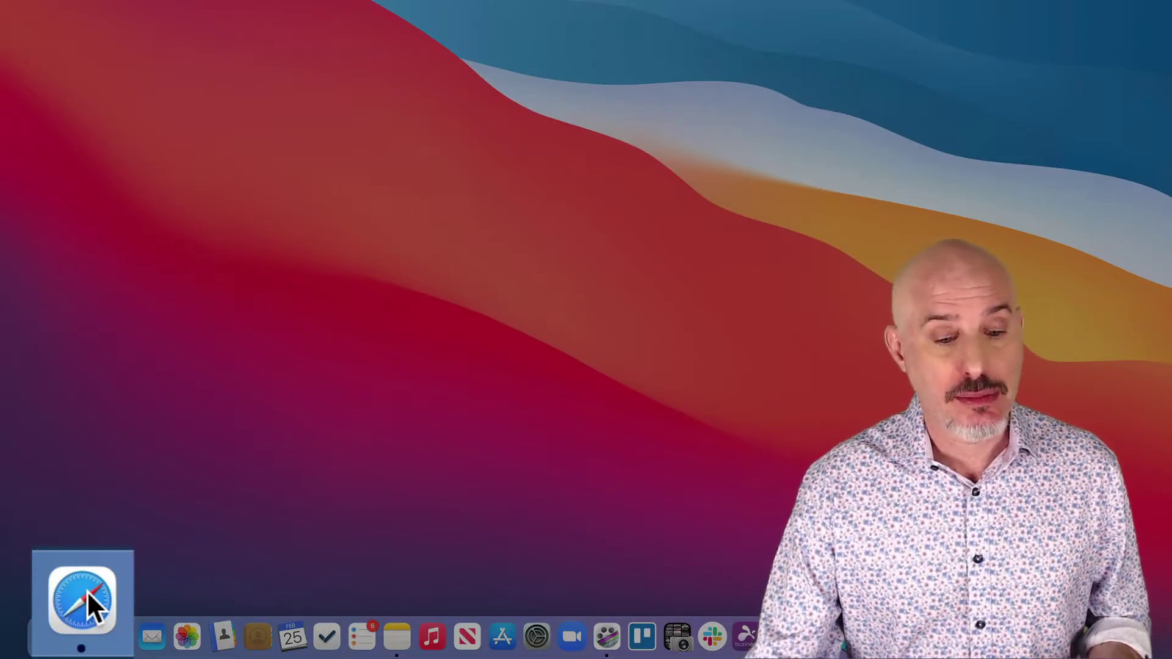
Load dropbox.com in Safari and go through the Dropbox Basic page to the account Home page.
left_click(86, 591)
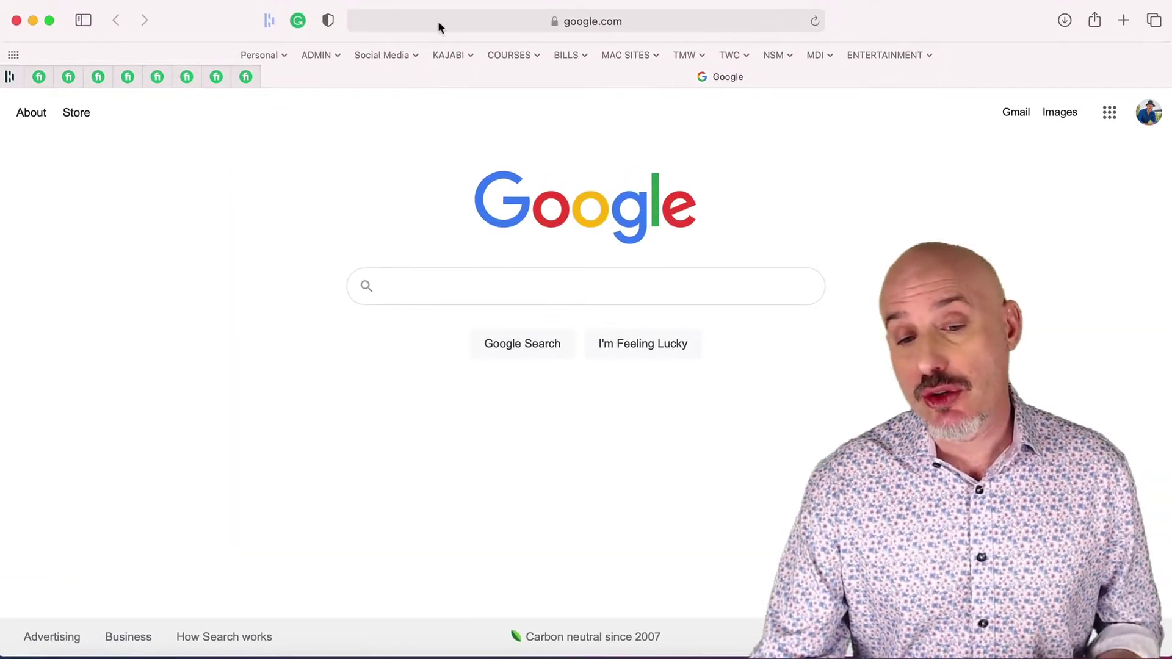
left_click(438, 23)
type("dropbox.com")
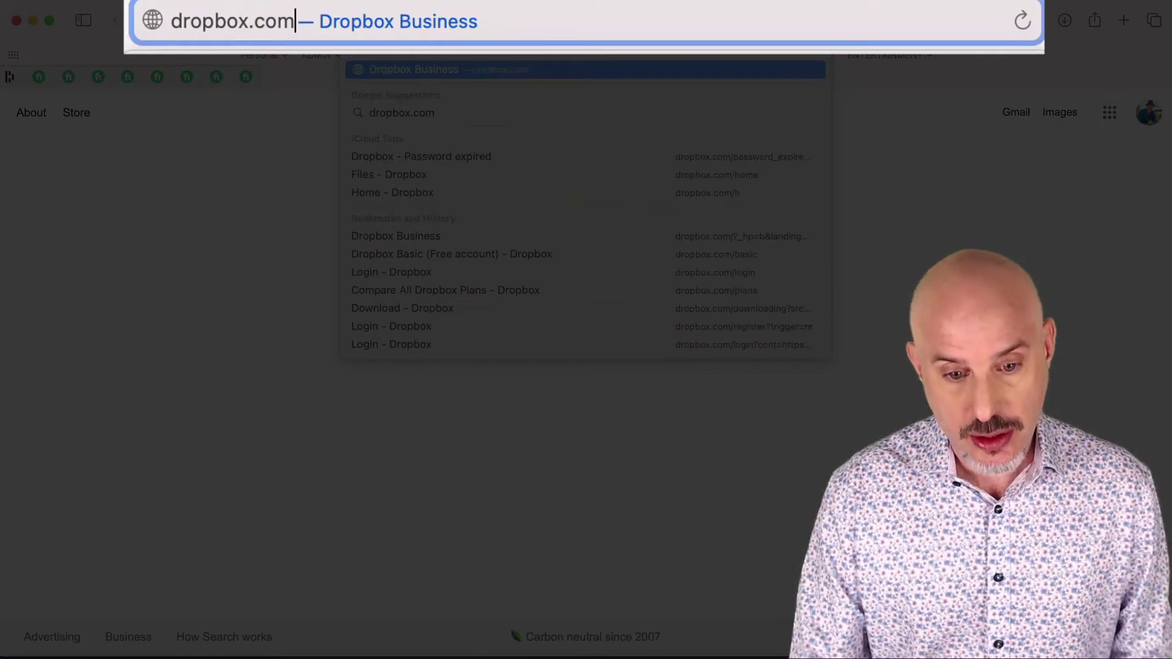
key("Return")
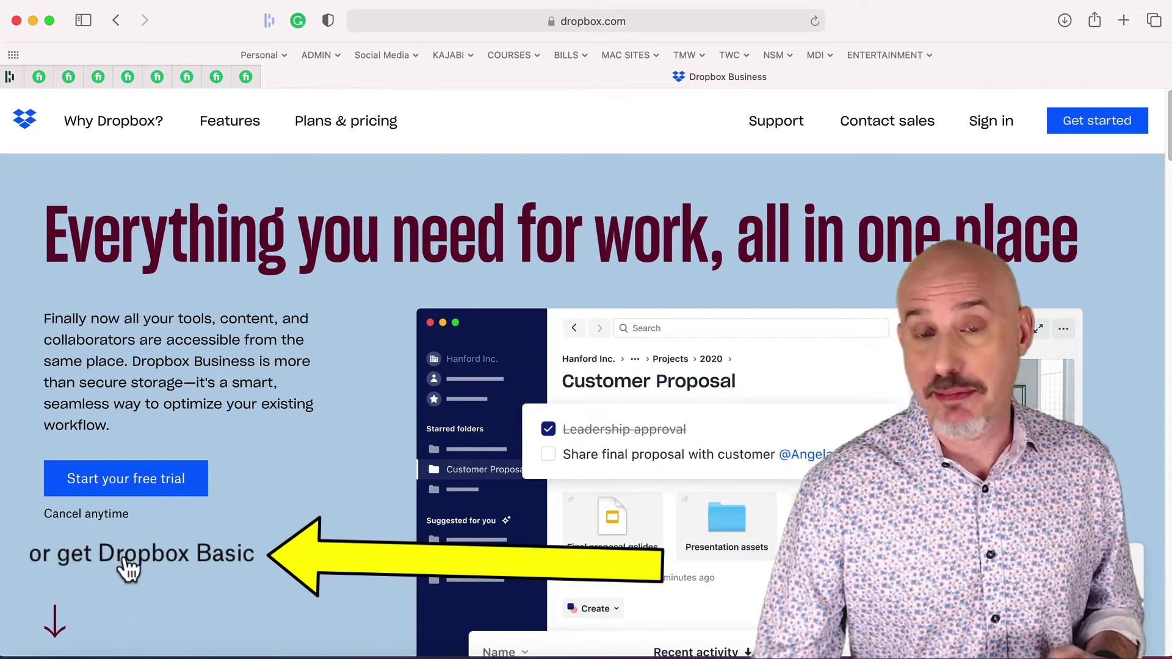
left_click(125, 569)
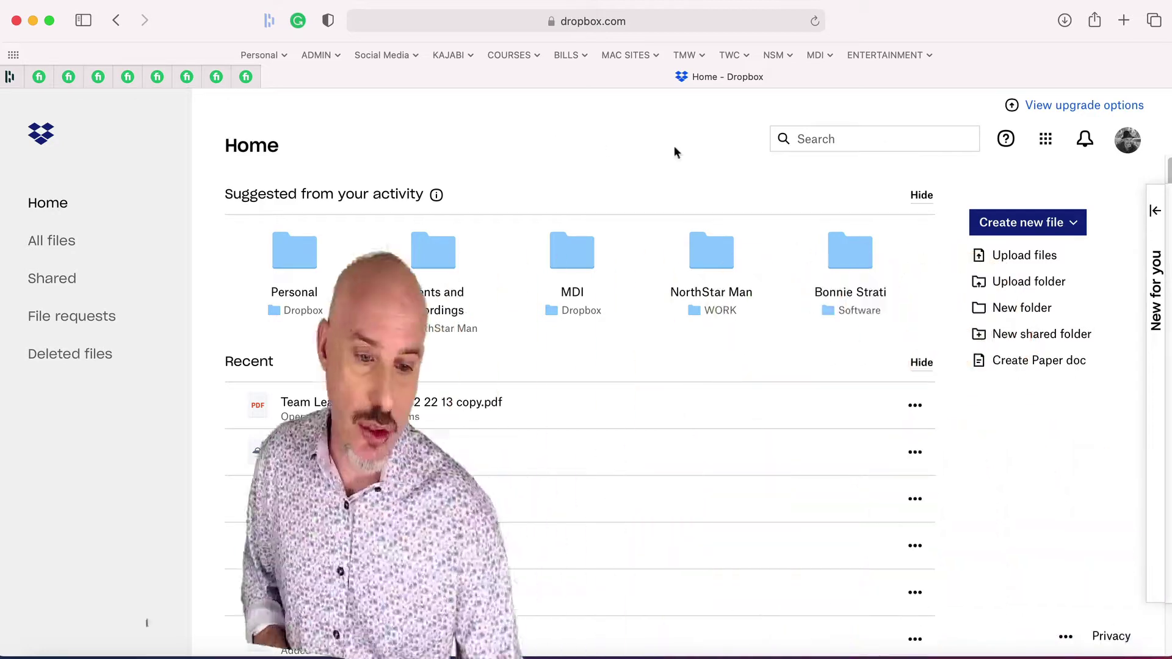
Download DropboxInstaller.dmg from the Install Dropbox app page and open it from Safari's Downloads.
left_click(1133, 142)
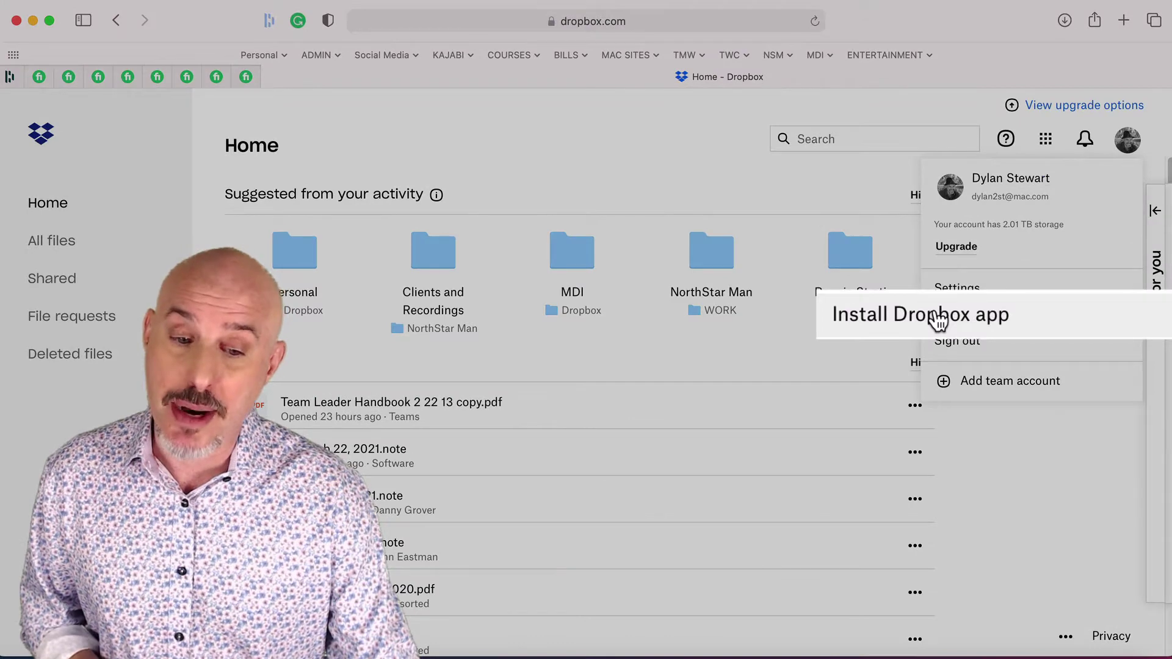
left_click(994, 311)
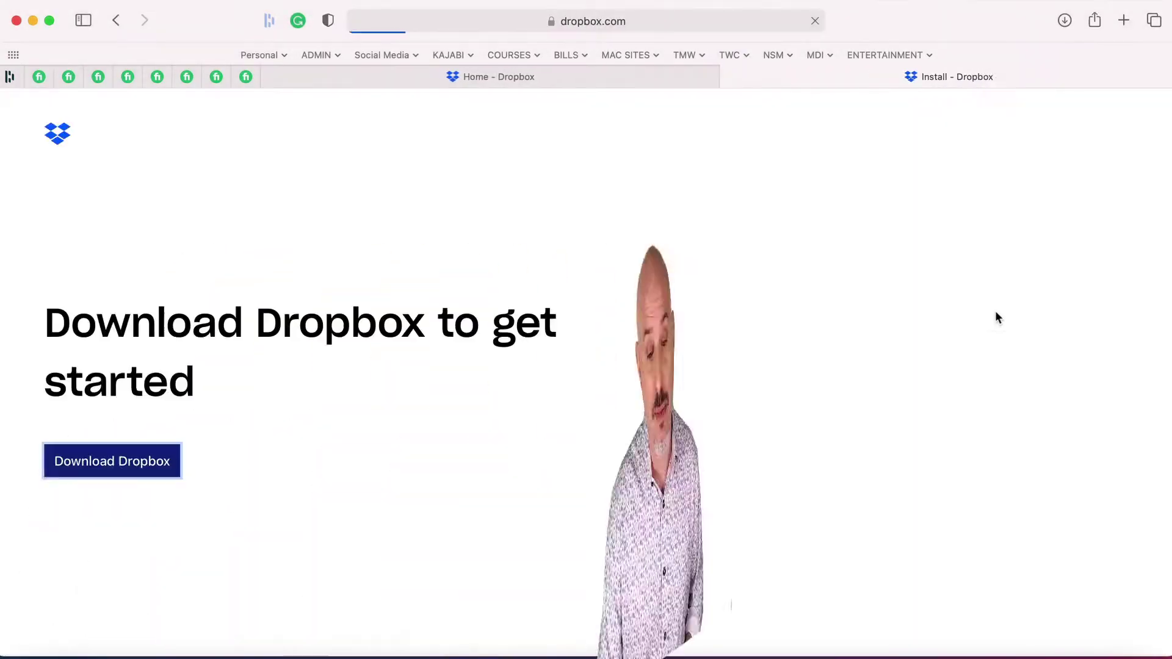
left_click(119, 459)
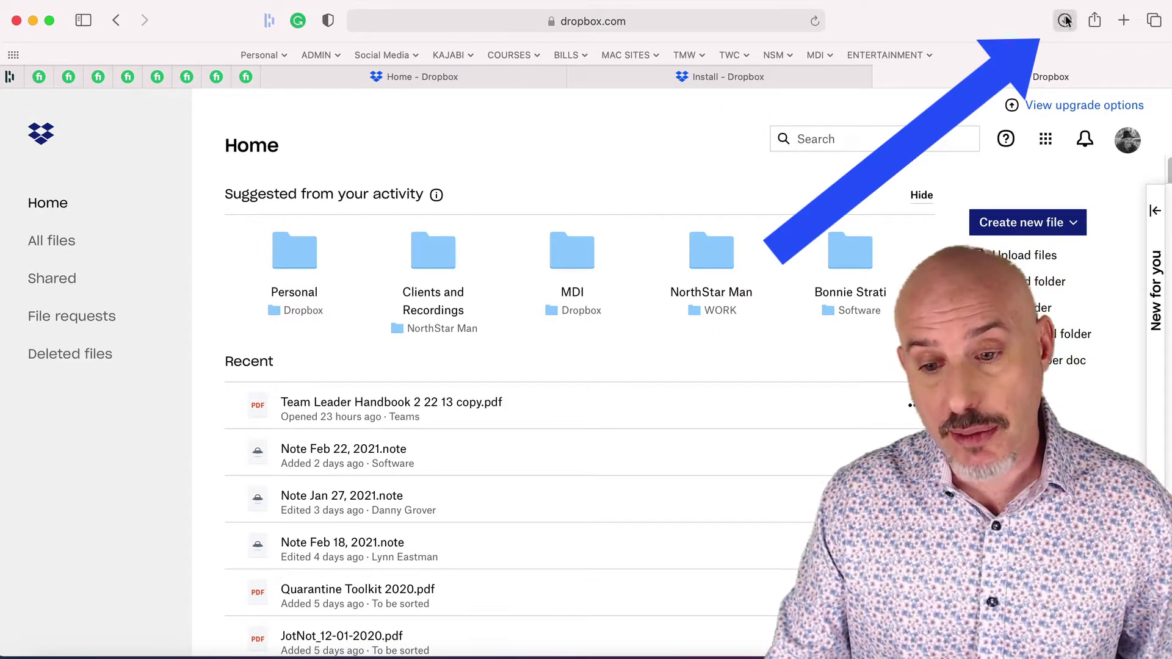
left_click(1065, 21)
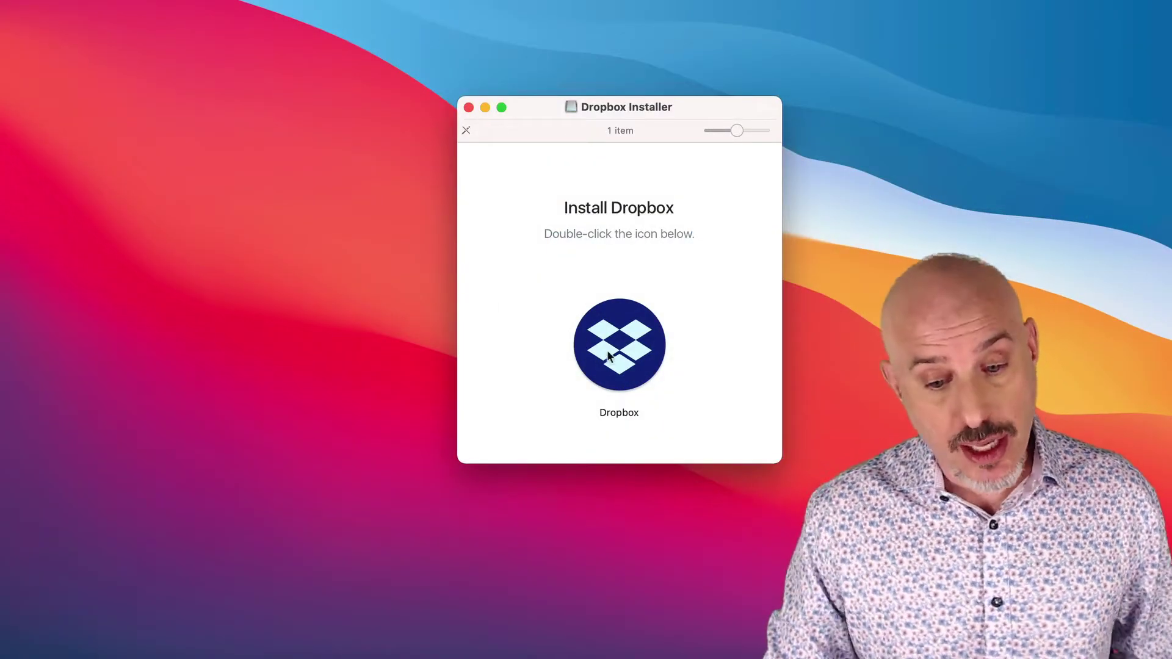
Launch the Dropbox installer and approve opening the app downloaded from the internet.
double_click(608, 357)
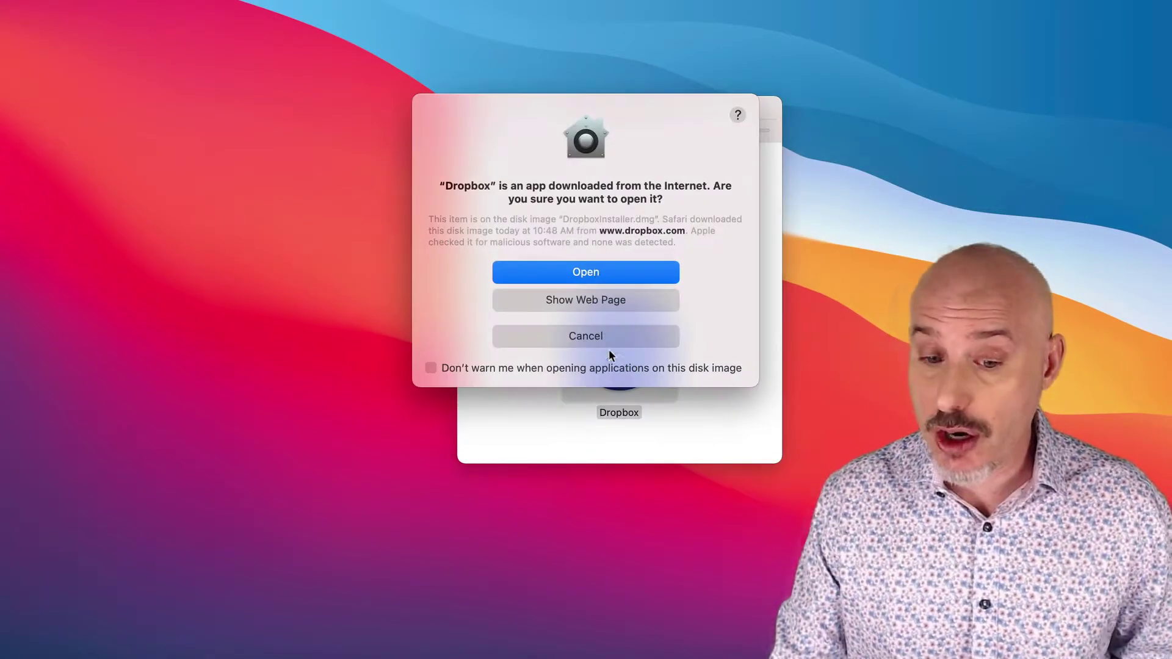
left_click(597, 276)
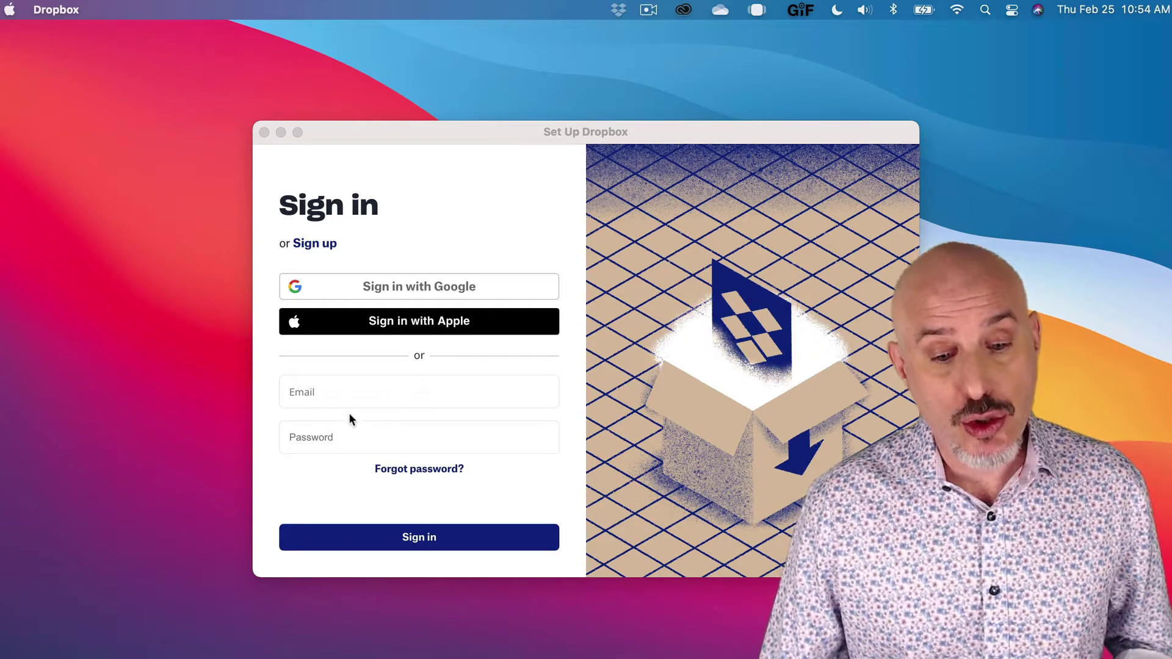
Sign in with the account e-mail and password, keeping 'Online only (recommended)' storage.
left_click(341, 396)
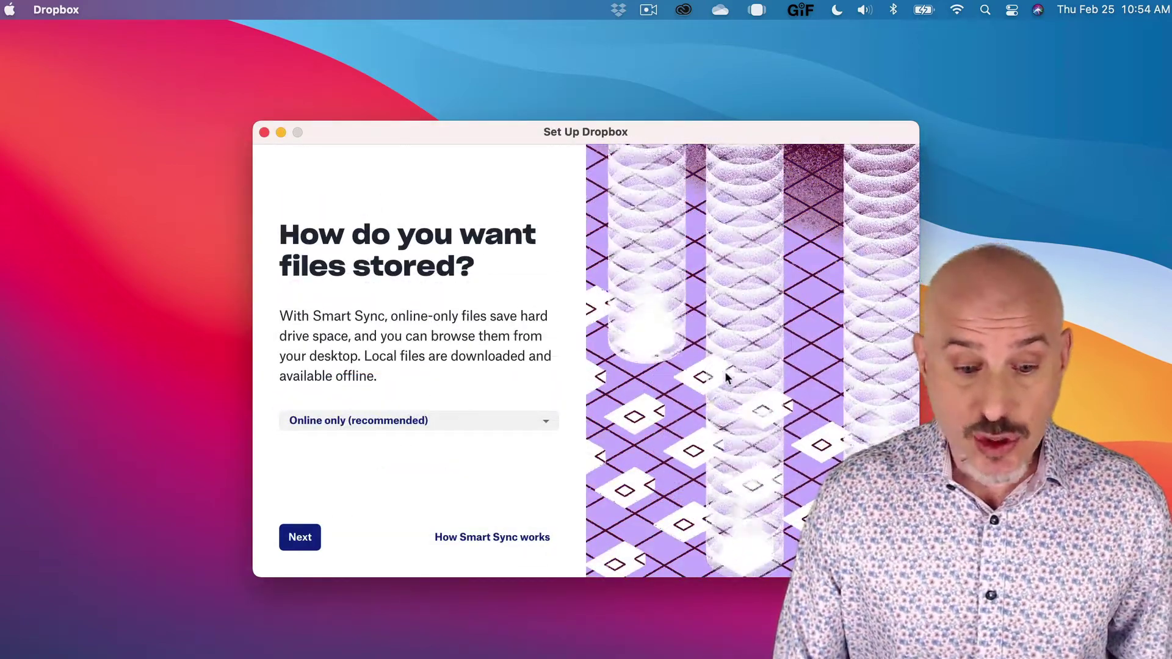
left_click(303, 541)
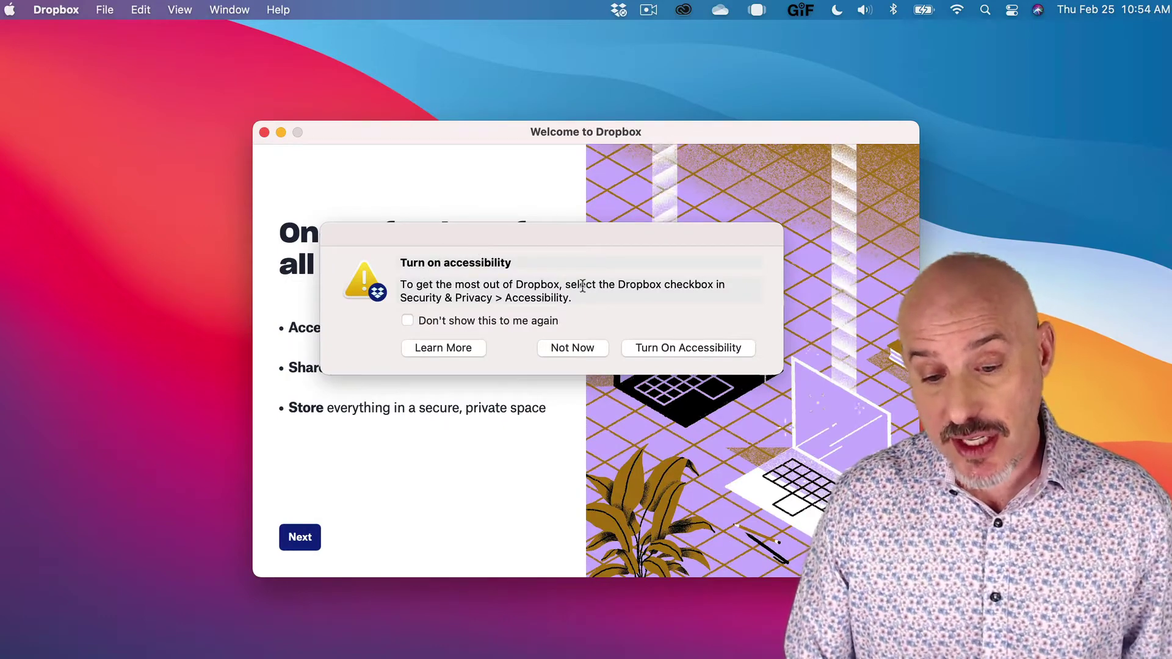
Unlock Security & Privacy, tick Dropbox under Accessibility, and close System Preferences.
left_click(666, 346)
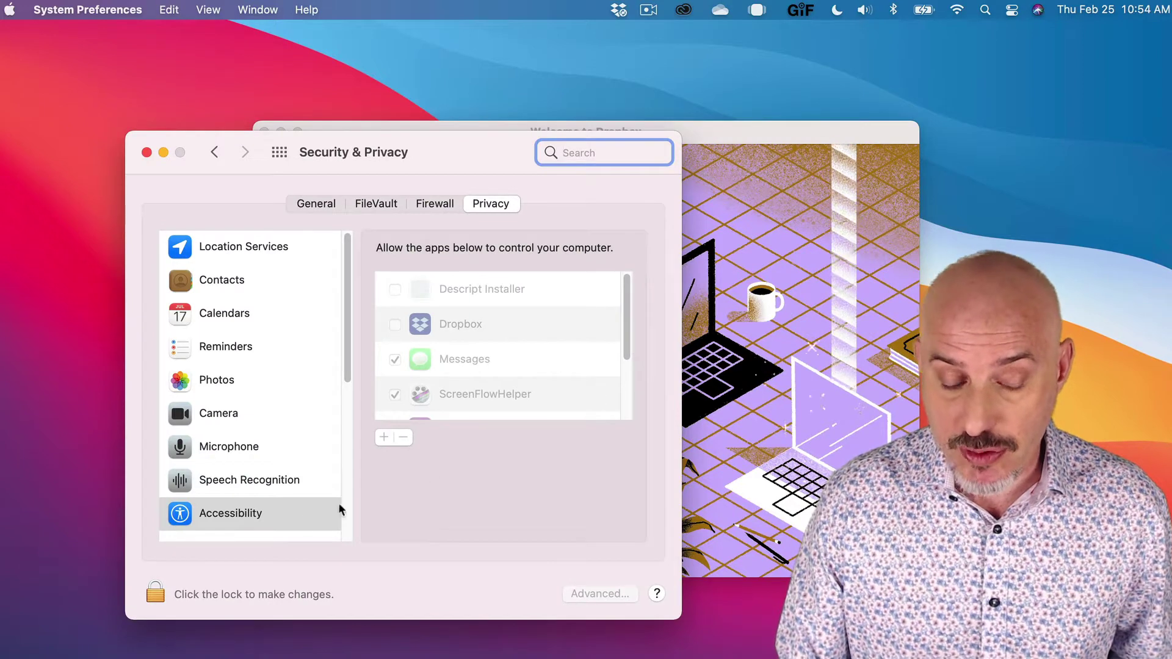
left_click(155, 595)
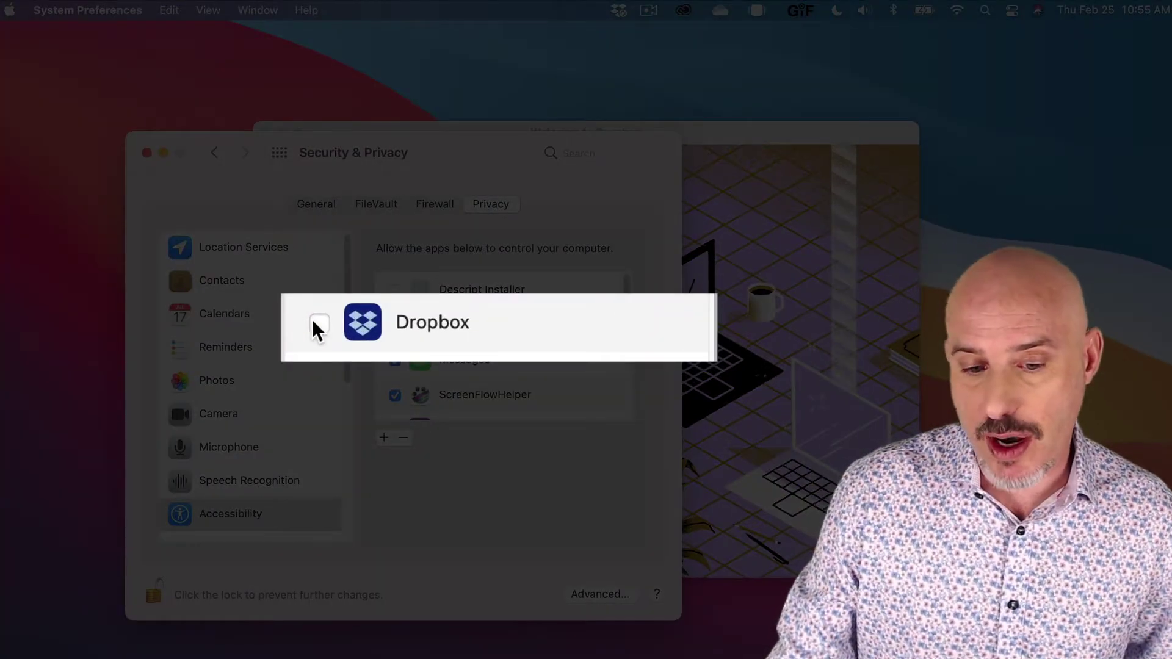
left_click(314, 322)
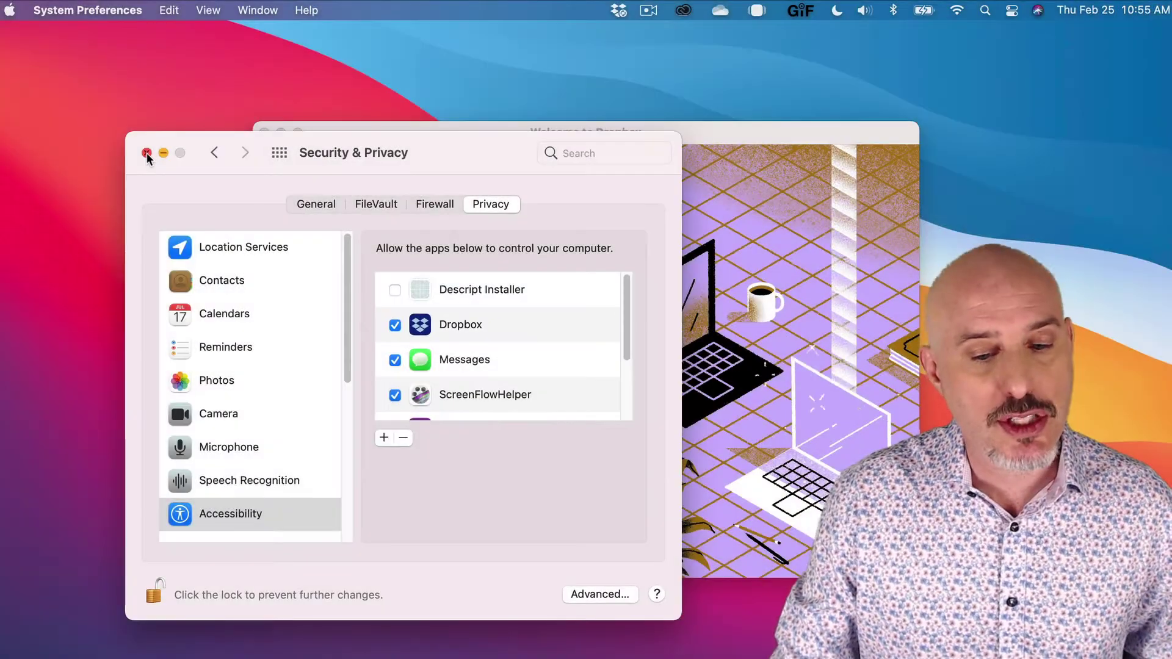
left_click(147, 153)
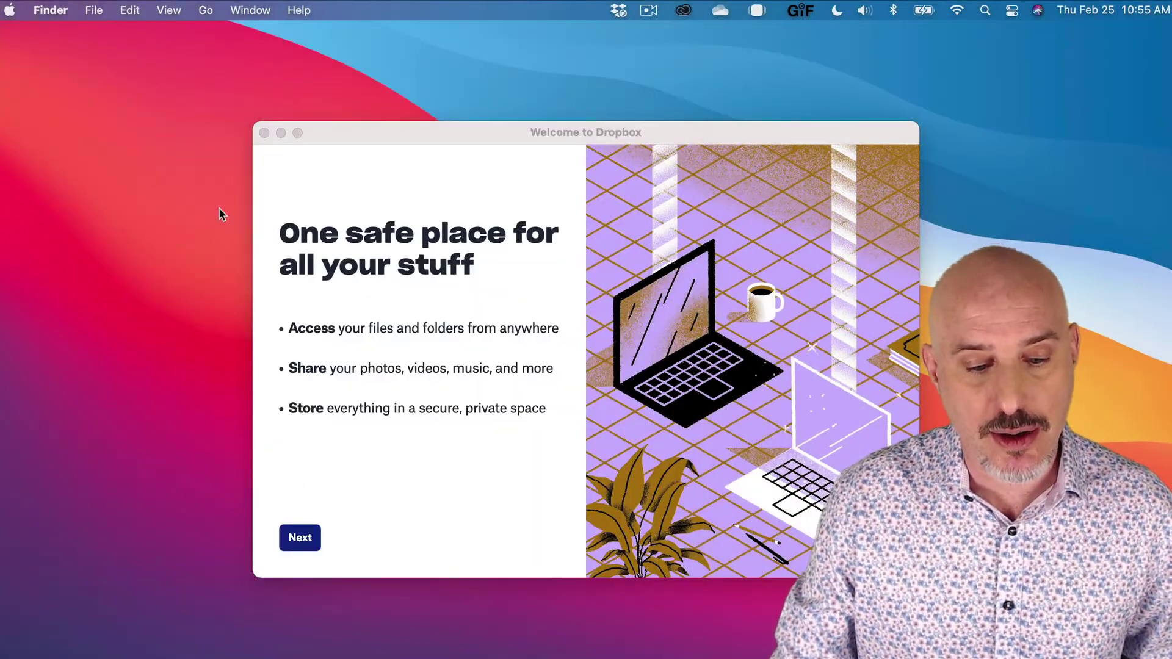
Skip Mac folder backup with Desktop, Documents and Downloads all unchecked.
left_click(310, 537)
left_click(311, 539)
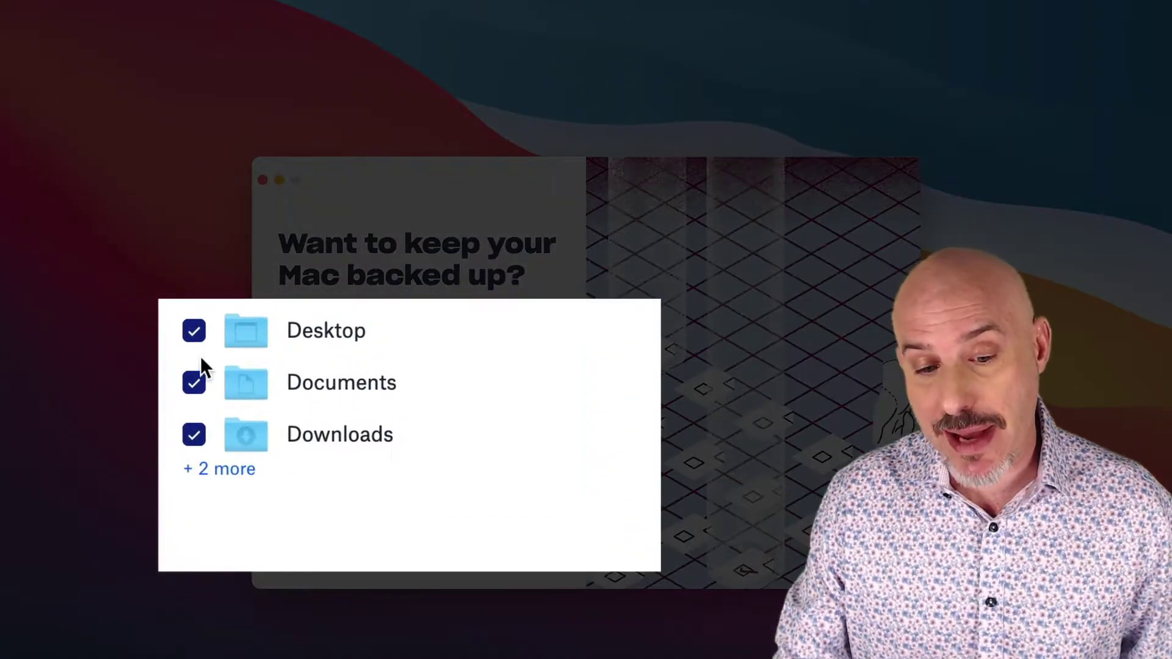
left_click(195, 331)
left_click(196, 389)
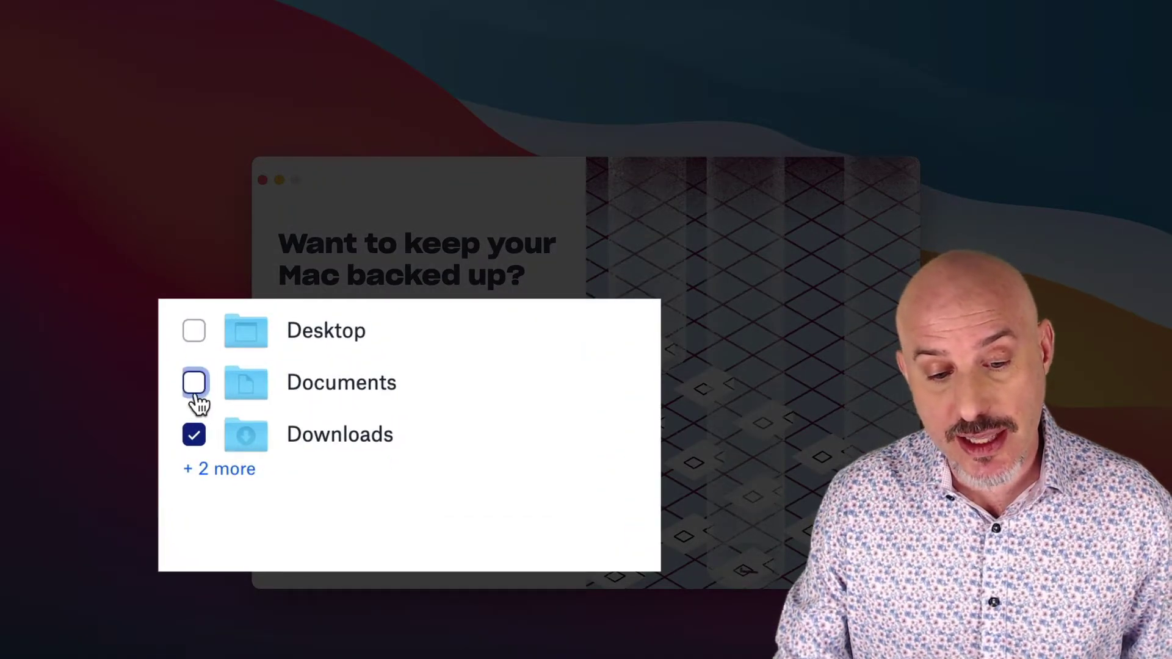
left_click(195, 435)
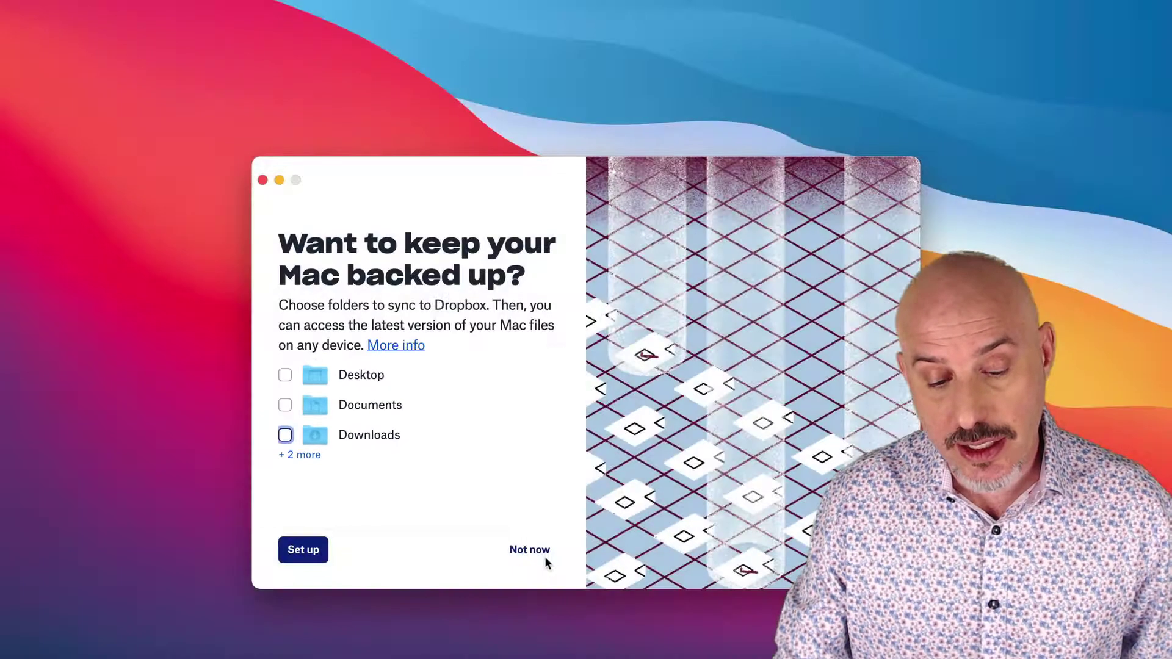
left_click(534, 552)
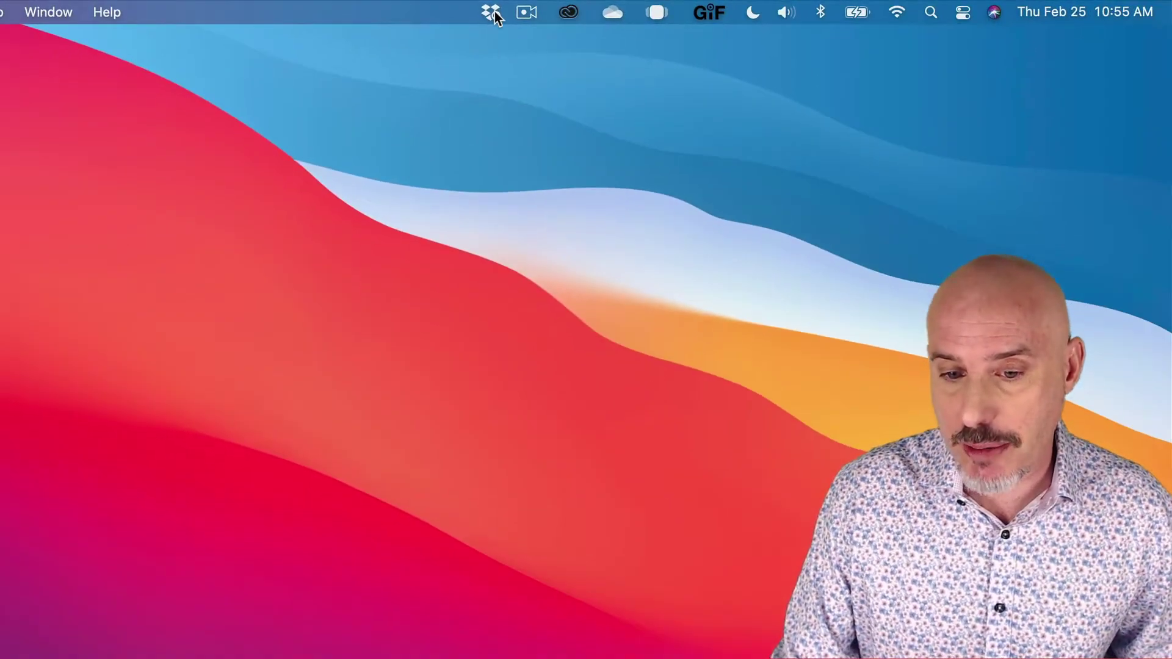
Dismiss the Smart Sync tip in the status panel and open Preferences from the account menu.
left_click(514, 20)
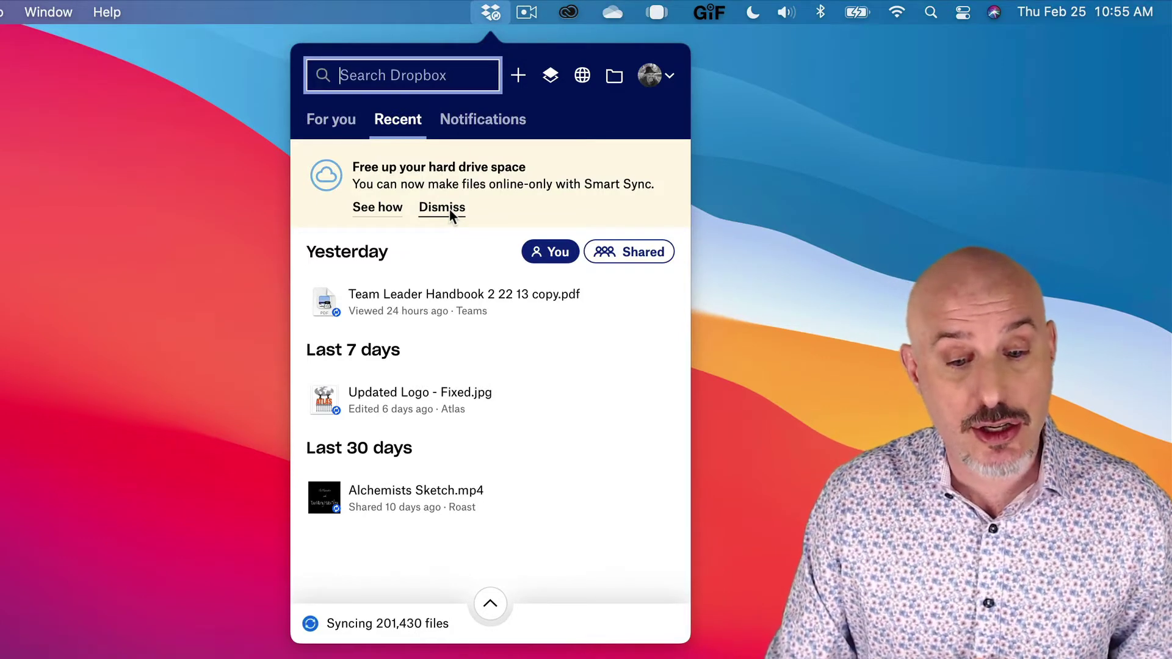
left_click(449, 210)
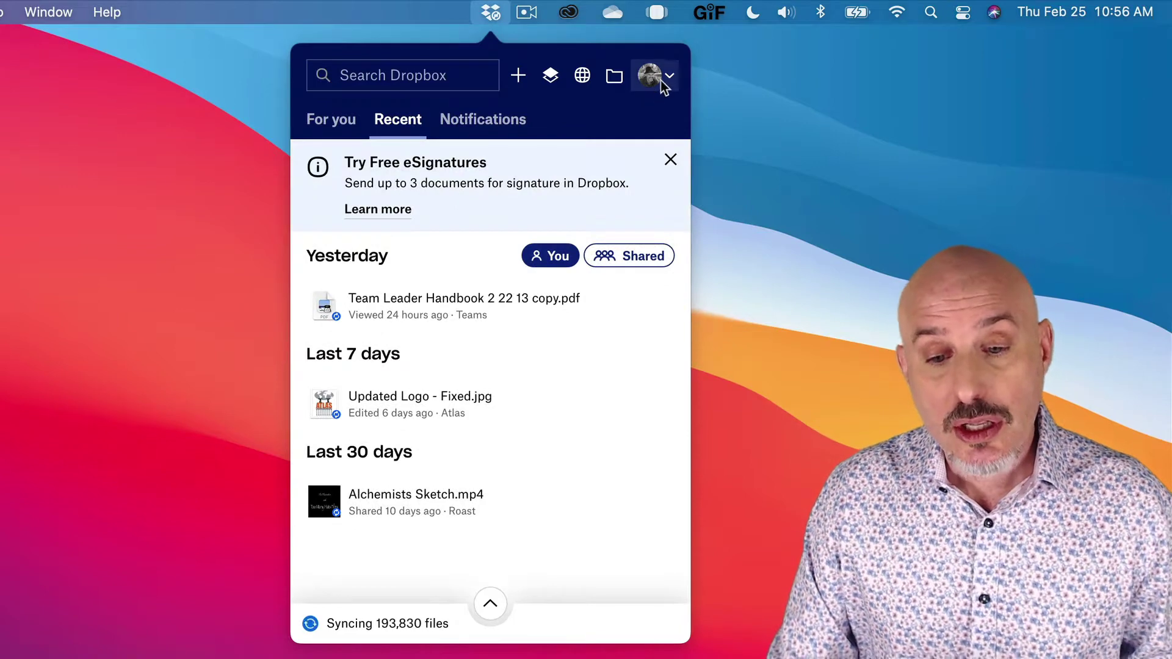
left_click(662, 80)
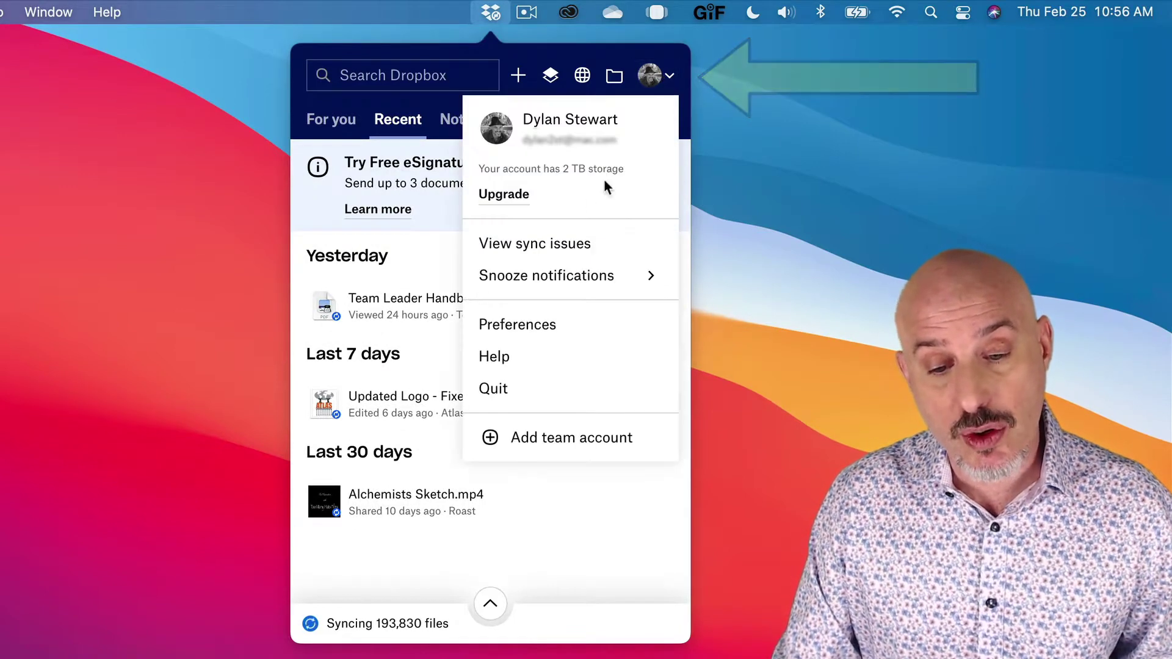
left_click(538, 323)
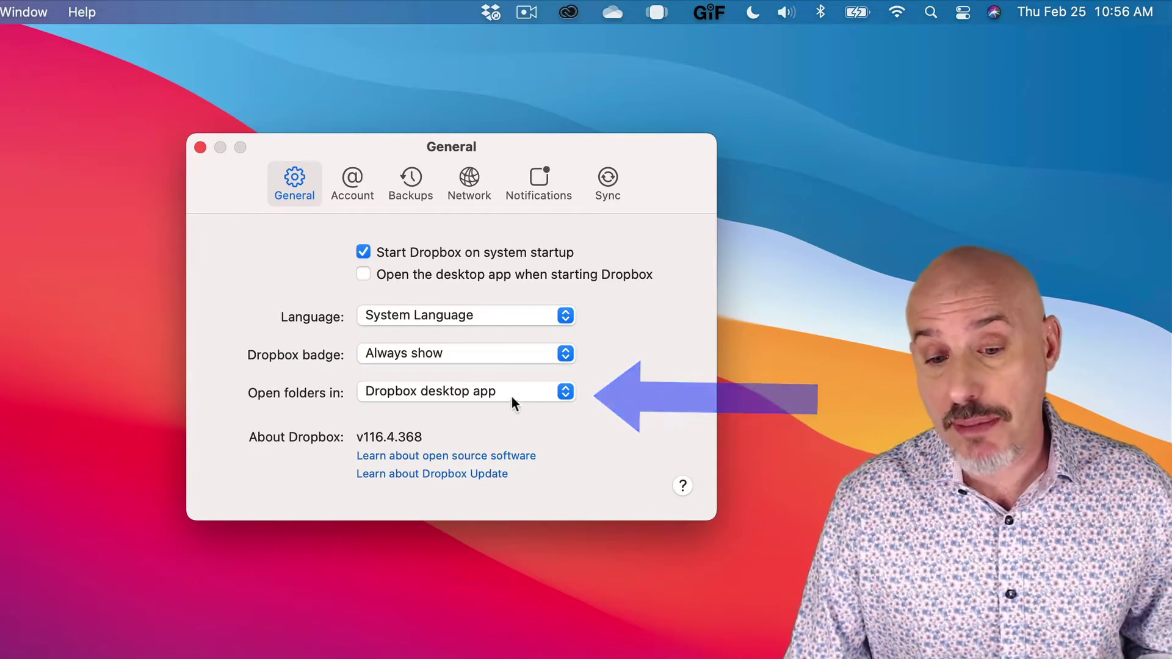
Set 'Open folders in' to Finder and turn off camera uploads on the Backups tab.
left_click(506, 398)
left_click(498, 378)
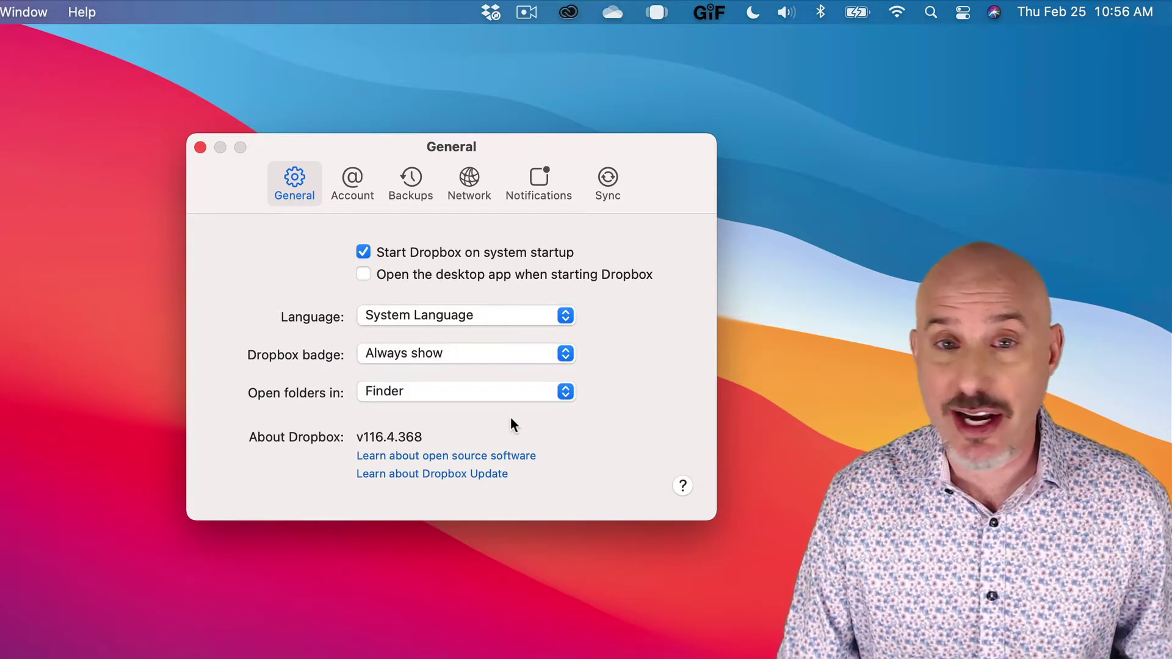
left_click(360, 183)
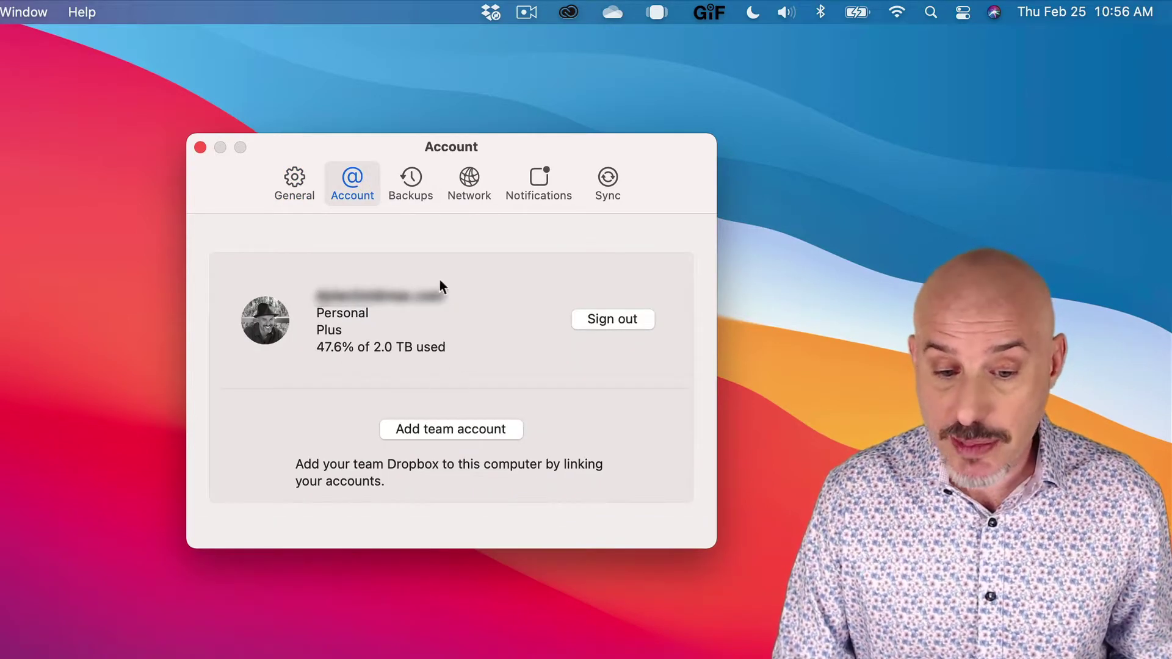
left_click(412, 193)
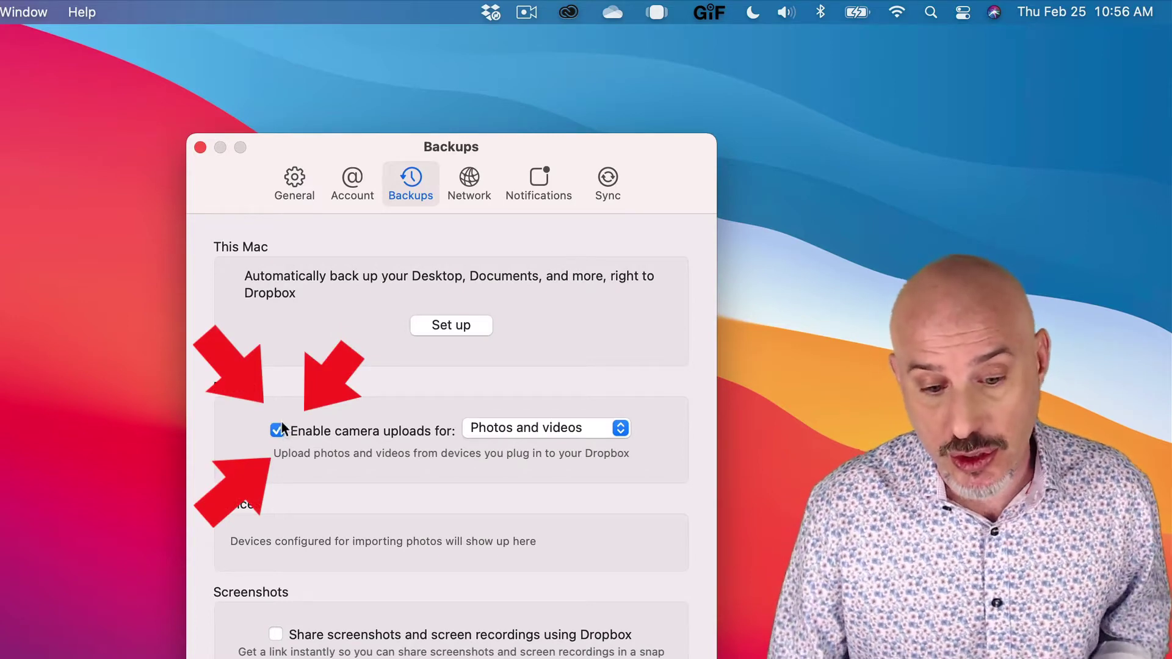
left_click(276, 431)
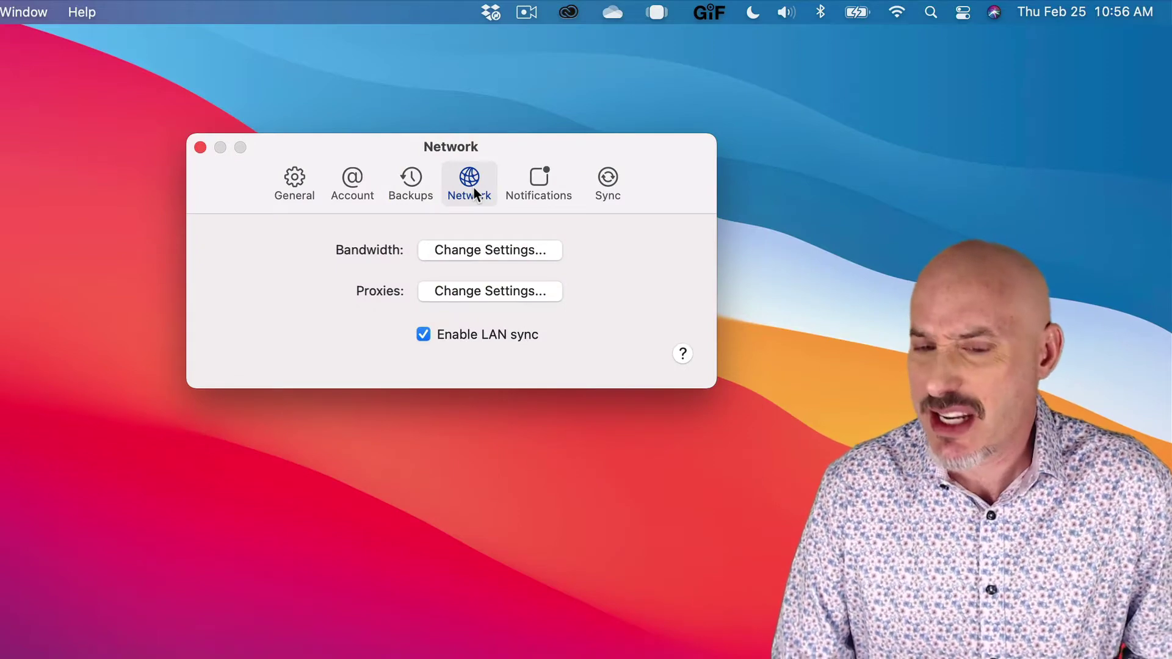
Turn off notifications for shared files opened by others, new synced files, and file edits.
left_click(527, 180)
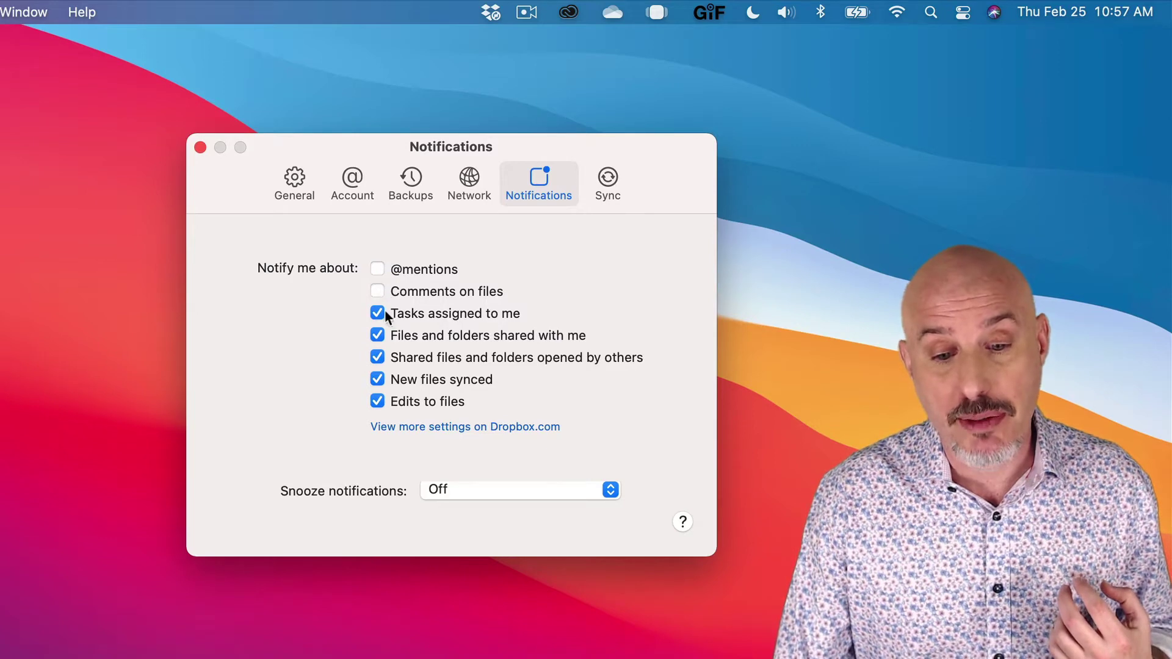
left_click(377, 357)
left_click(377, 379)
left_click(377, 402)
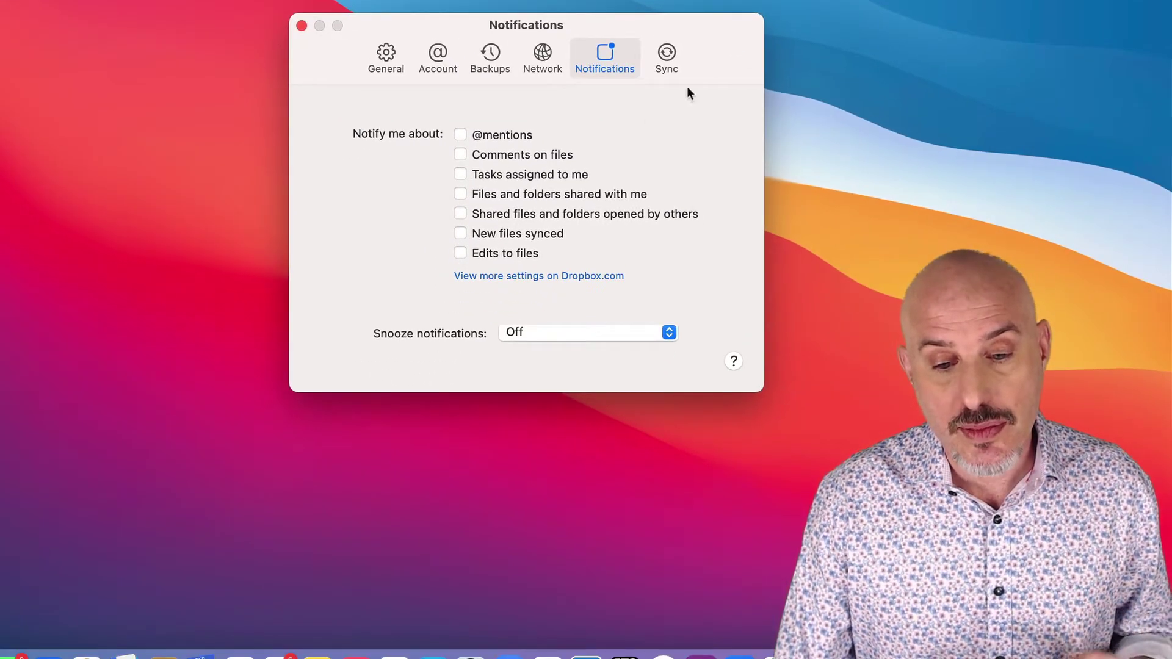
left_click(667, 64)
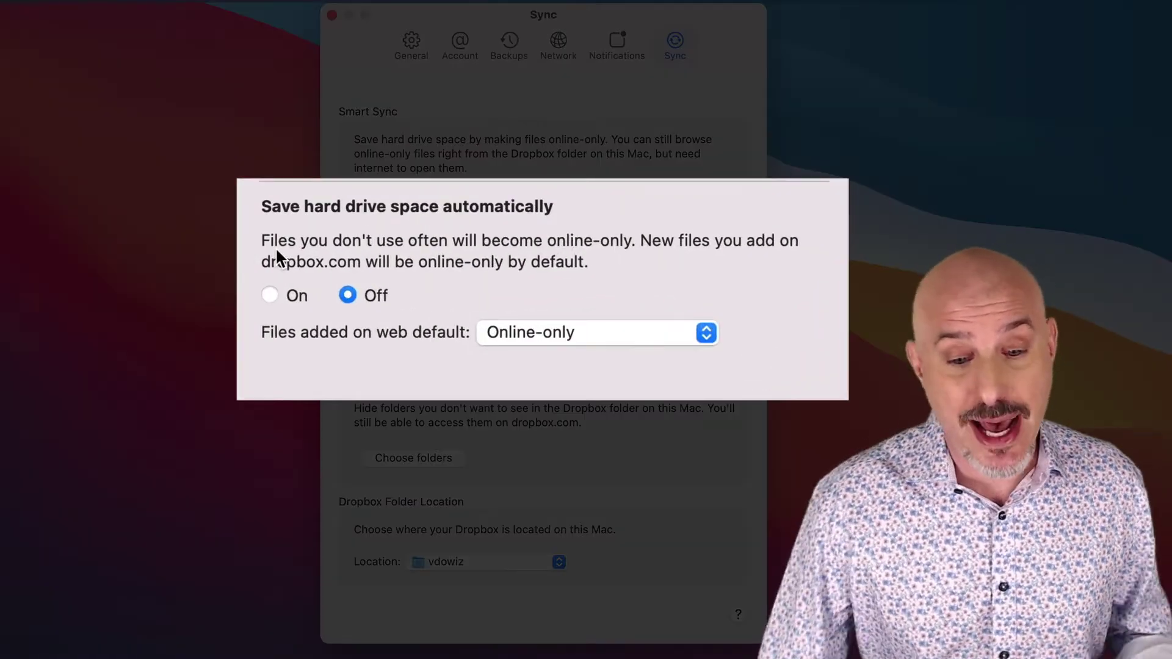
Switch 'Save hard drive space automatically' to On in the Sync preferences.
left_click(268, 296)
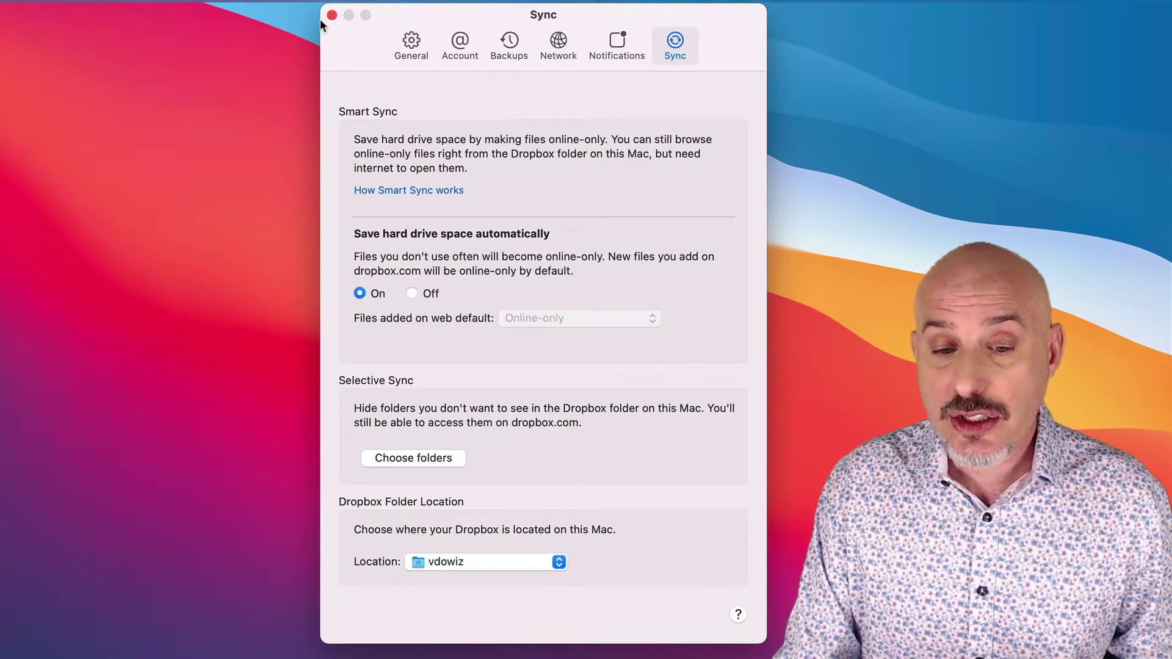
Close Preferences and open dropbox.com from the menu-bar panel's globe button.
left_click(332, 15)
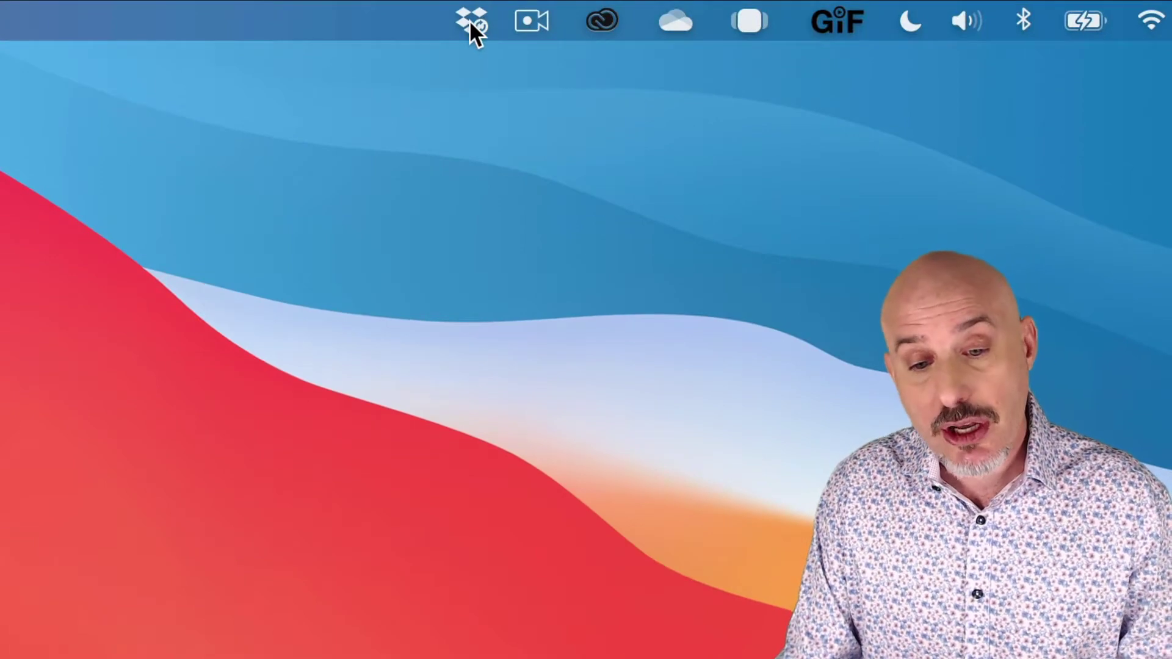
left_click(471, 24)
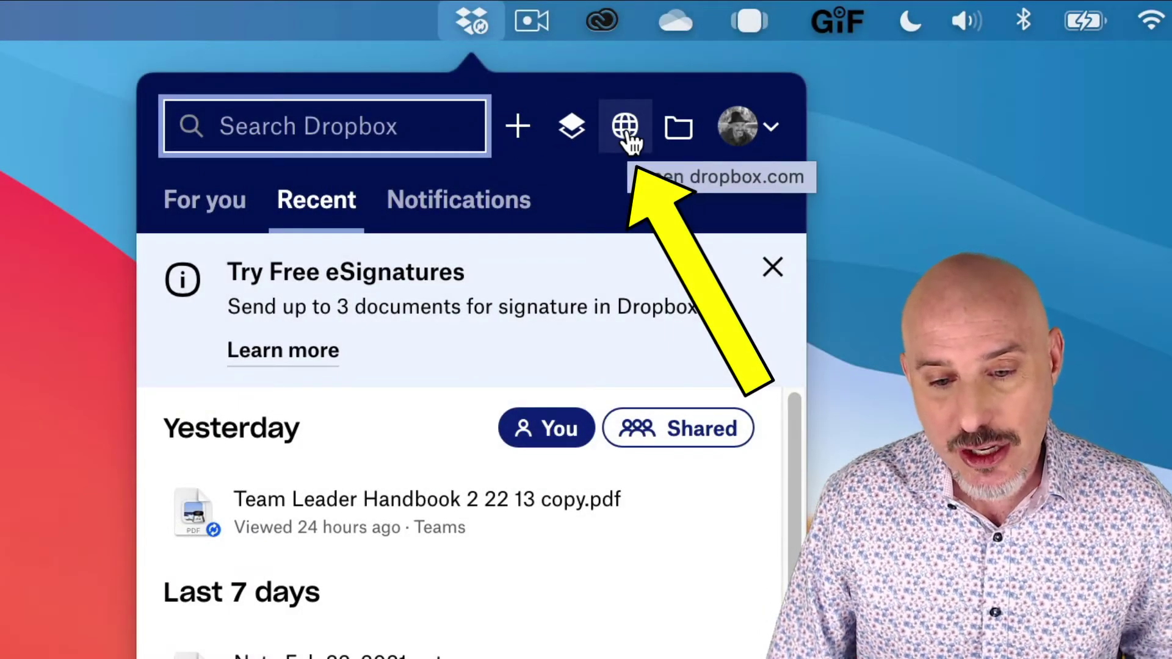
left_click(626, 136)
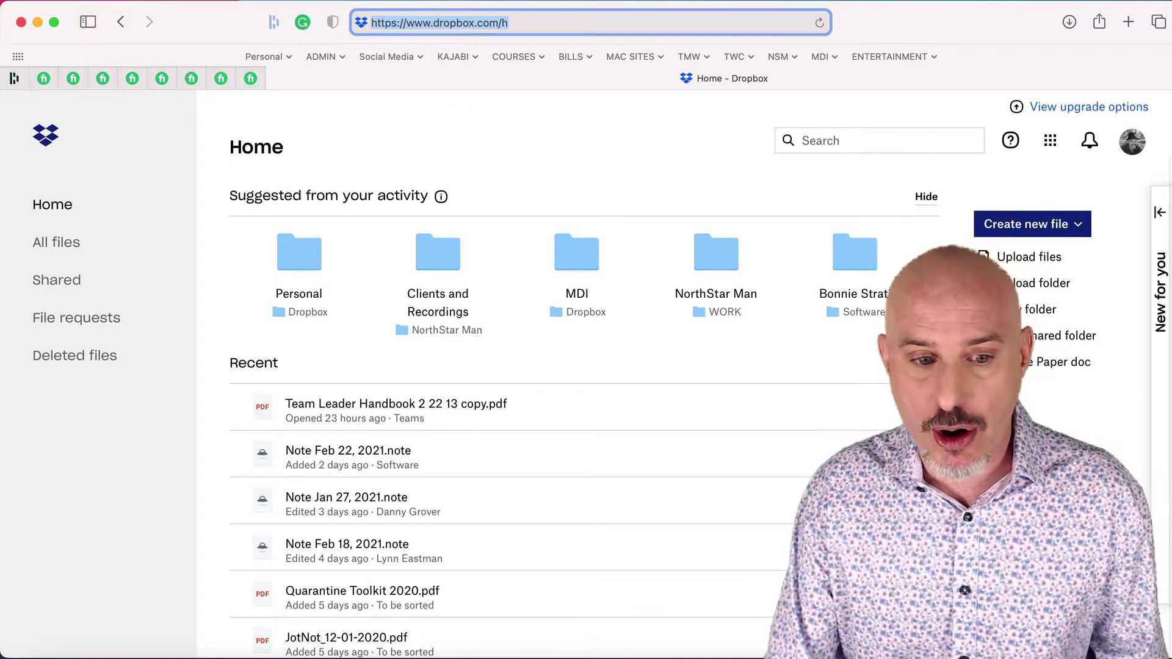
Close the browser and open the local Dropbox folder in Finder from the Dropbox menu-bar panel.
left_click(21, 22)
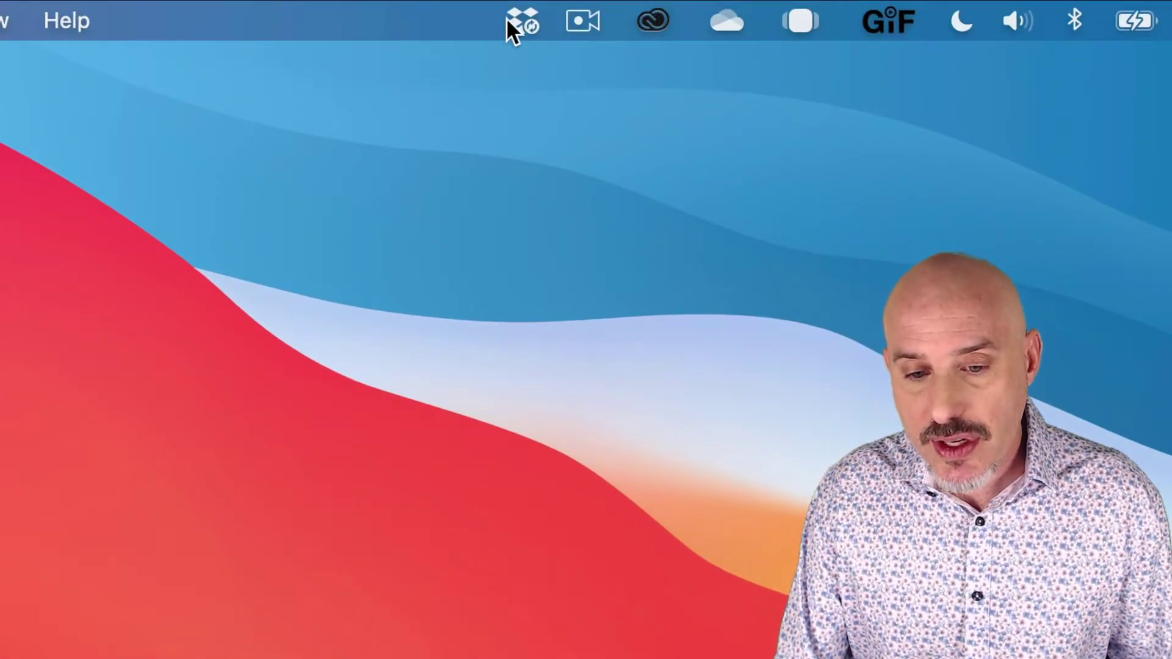
left_click(515, 20)
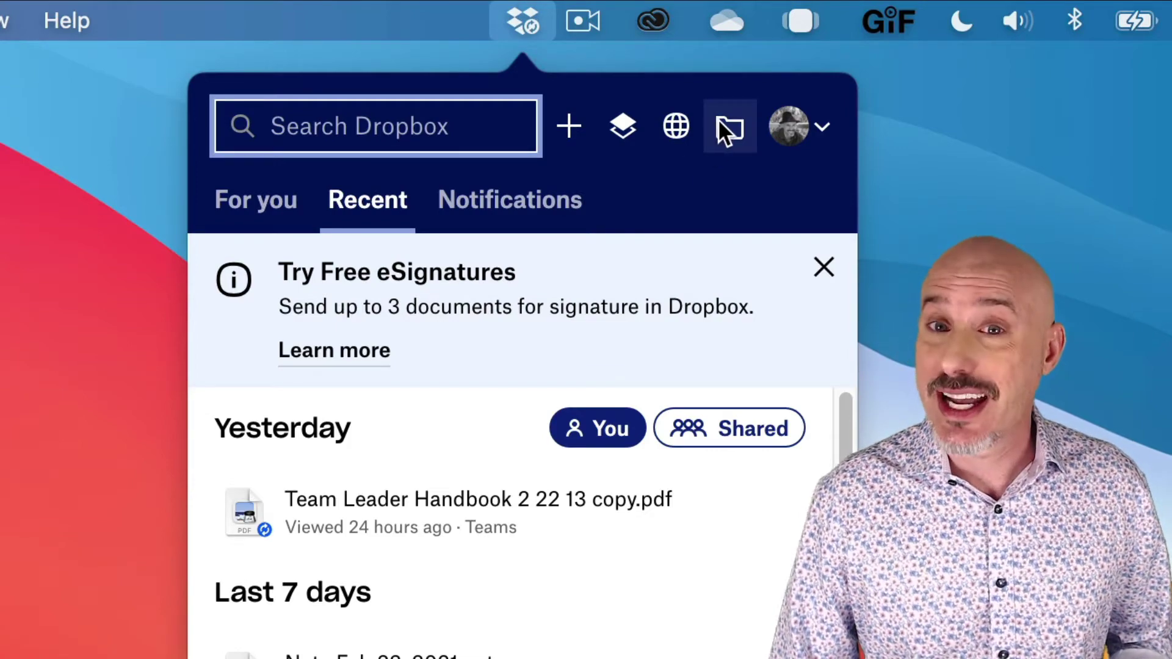
left_click(719, 120)
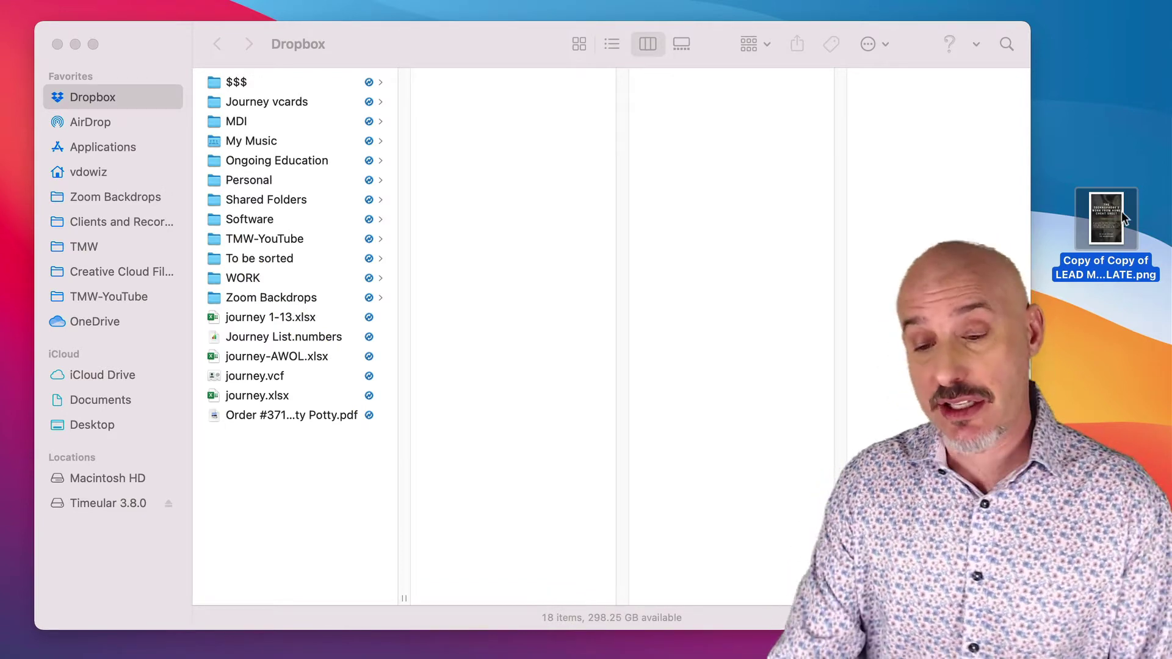
Move the 1.3 MB PNG image from the desktop into the Dropbox folder.
left_click_drag(1123, 217, 329, 478)
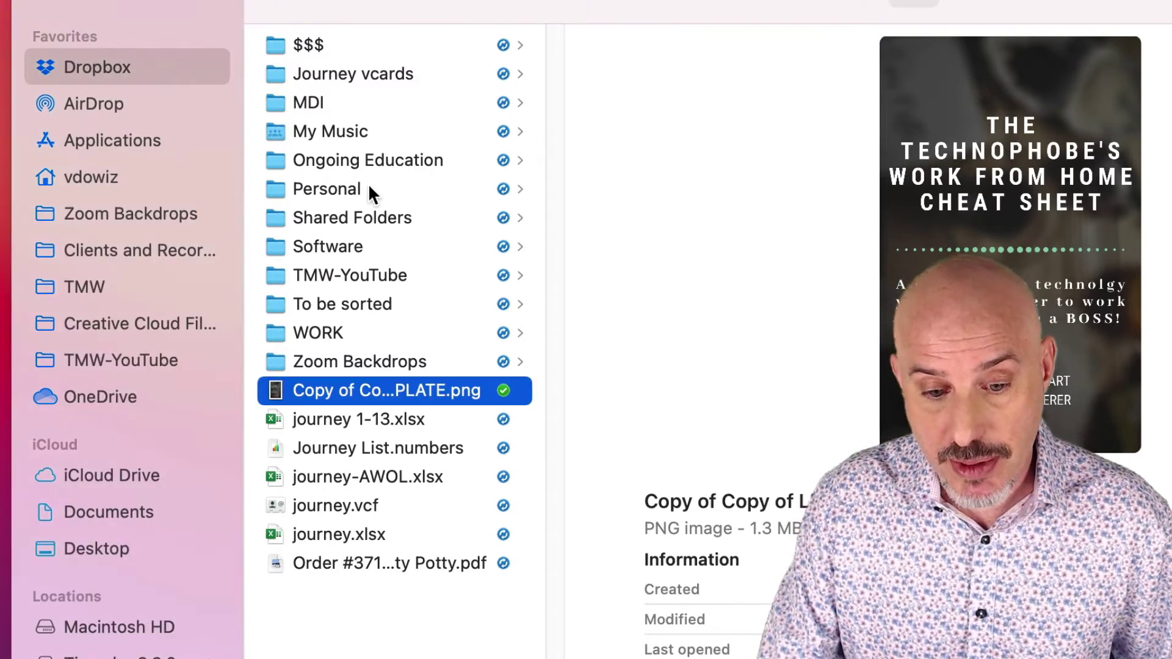
Copy the Dropbox link of the personal photos folder under Personal › Pics.
left_click(368, 189)
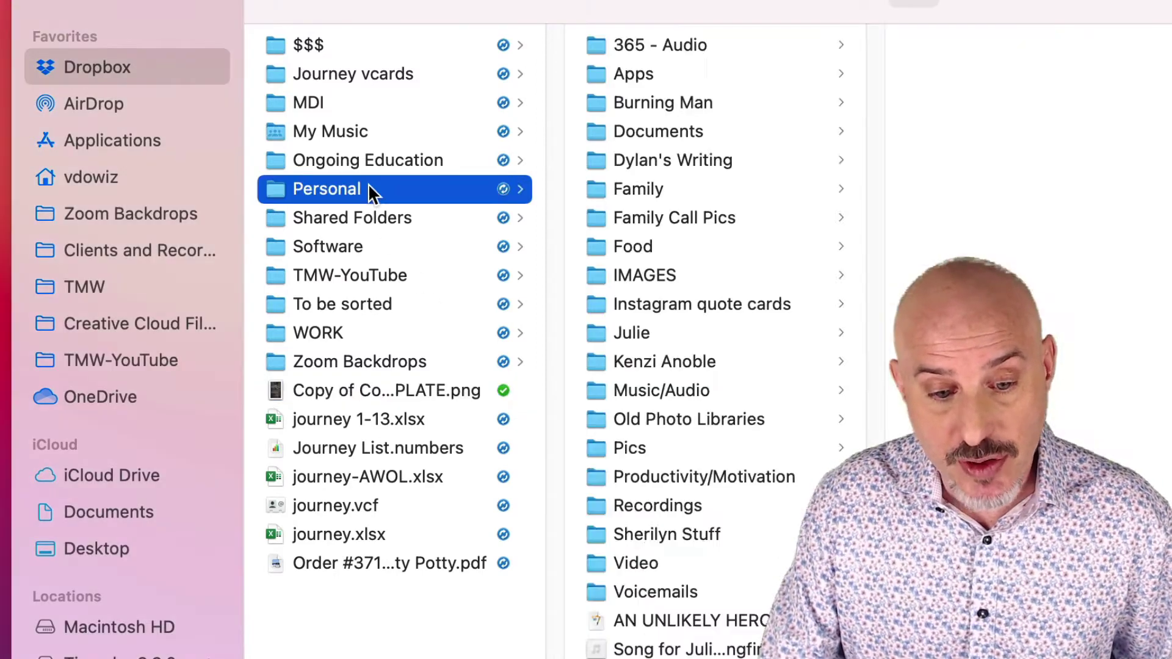
left_click(643, 454)
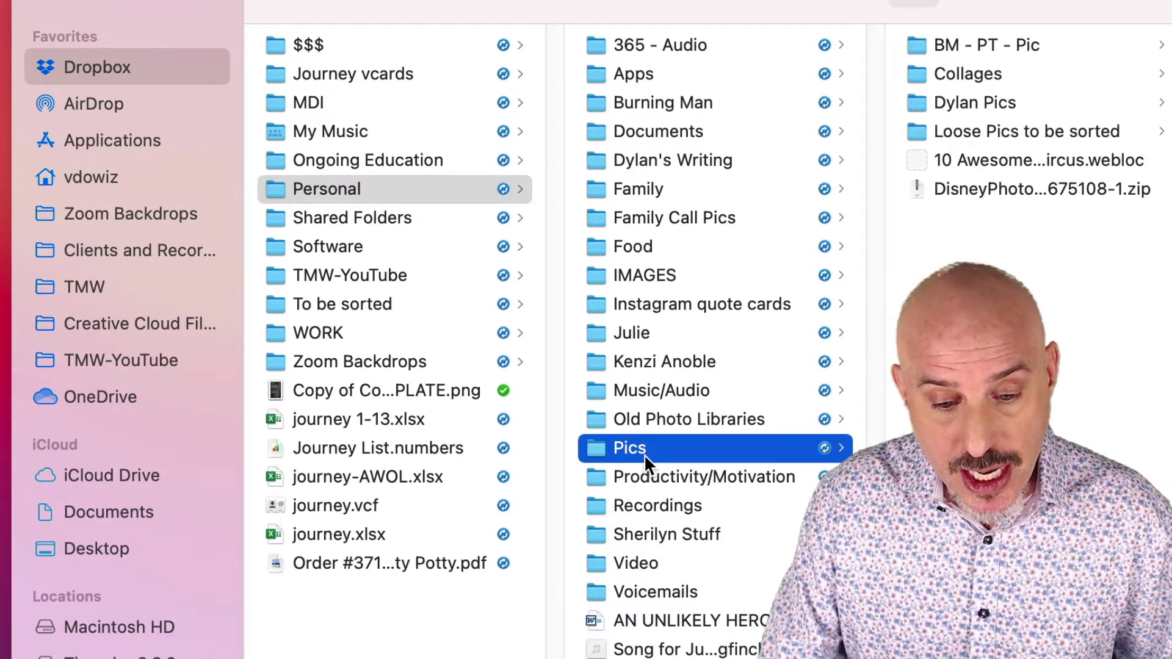
left_click(971, 101)
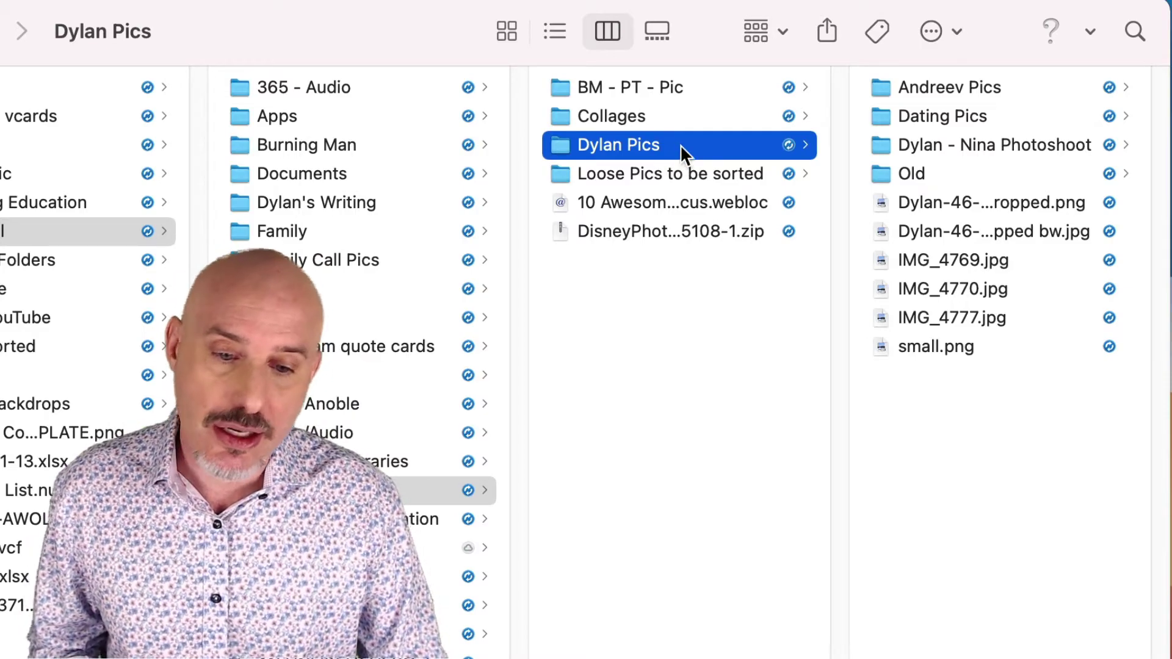
right_click(680, 144)
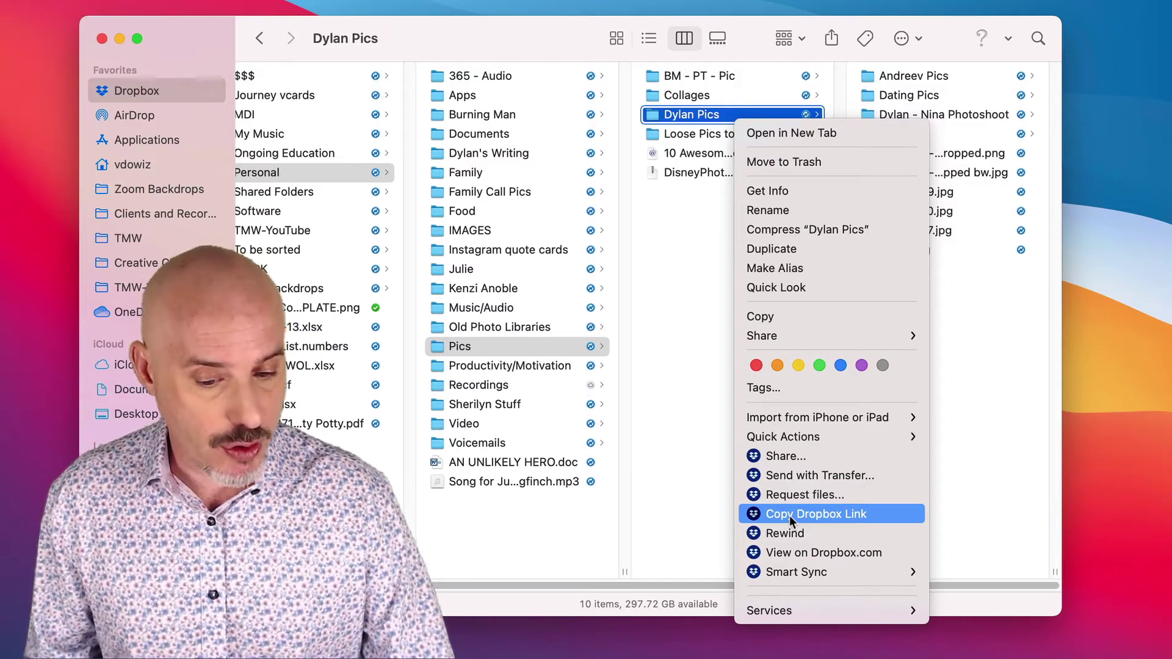
left_click(789, 515)
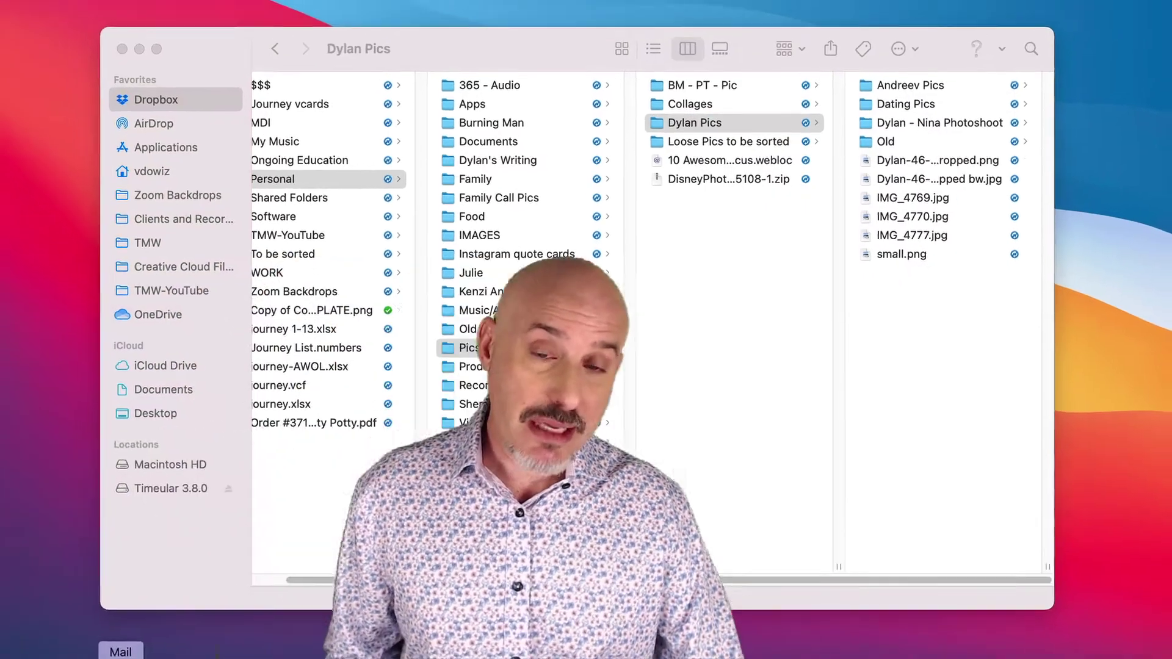
In Mail, write a contact a new message titled 'Dropbox files' with the pasted Dropbox link.
left_click(151, 655)
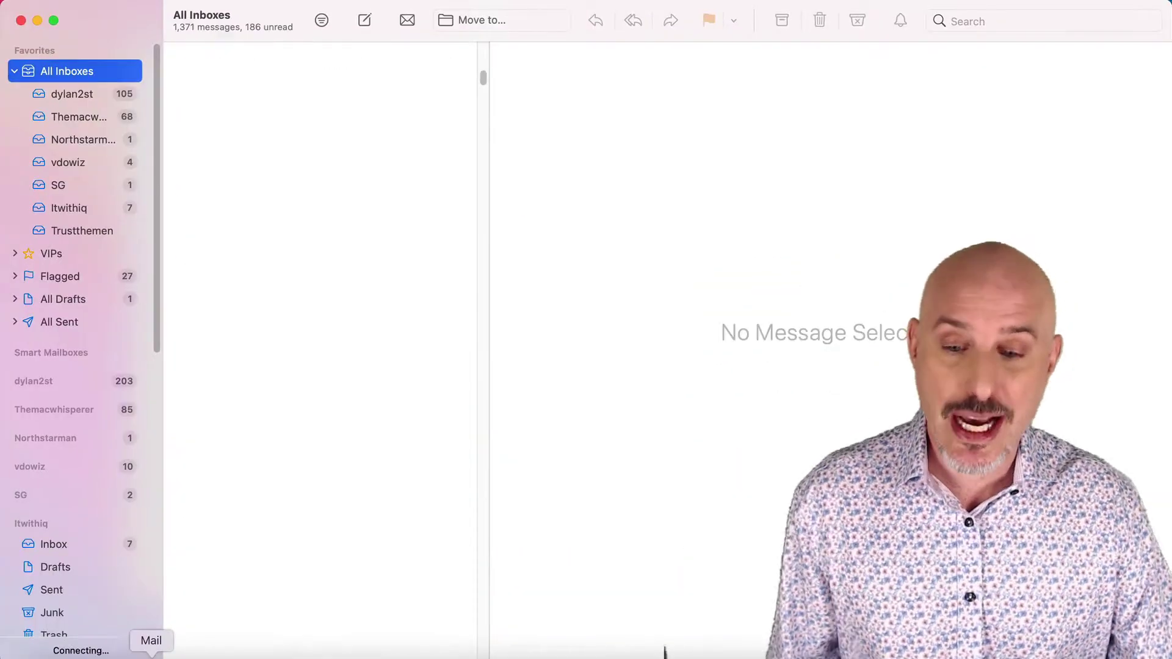
key("super+n")
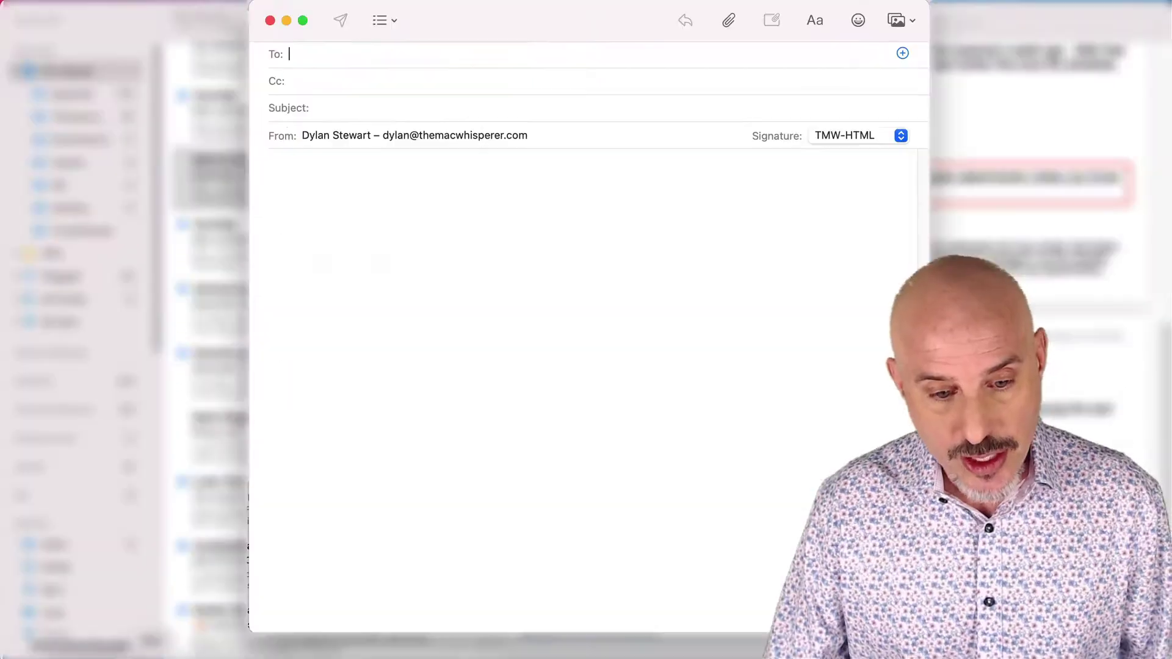
type("dyla")
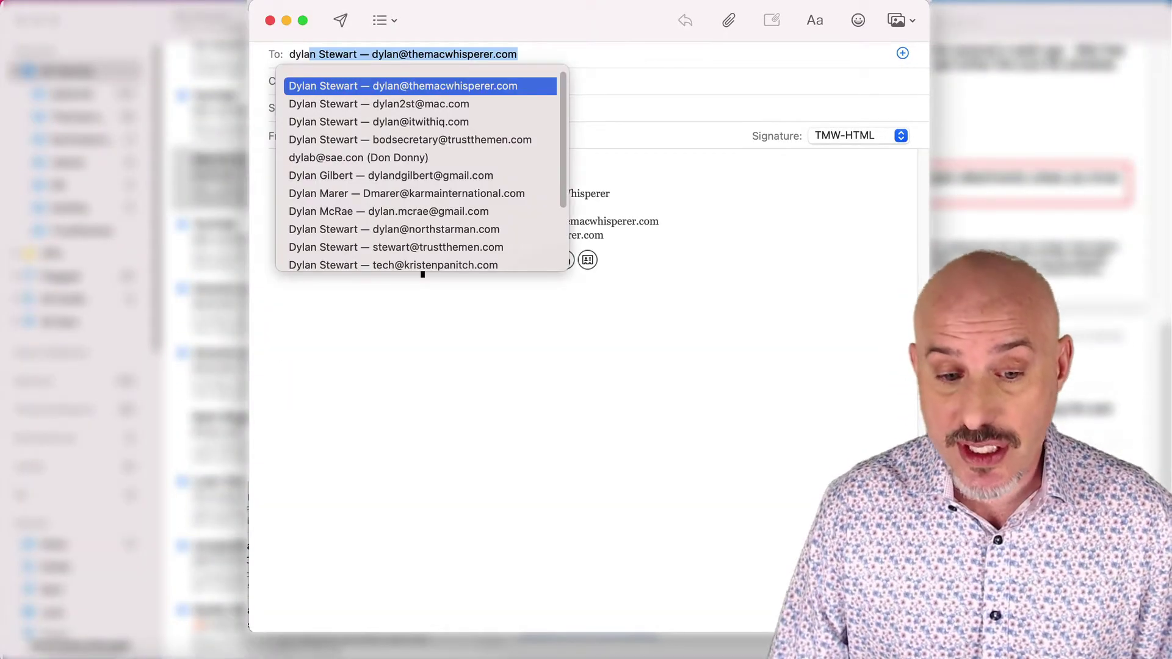
key("Tab")
key("Tab")
type("Dropbox files")
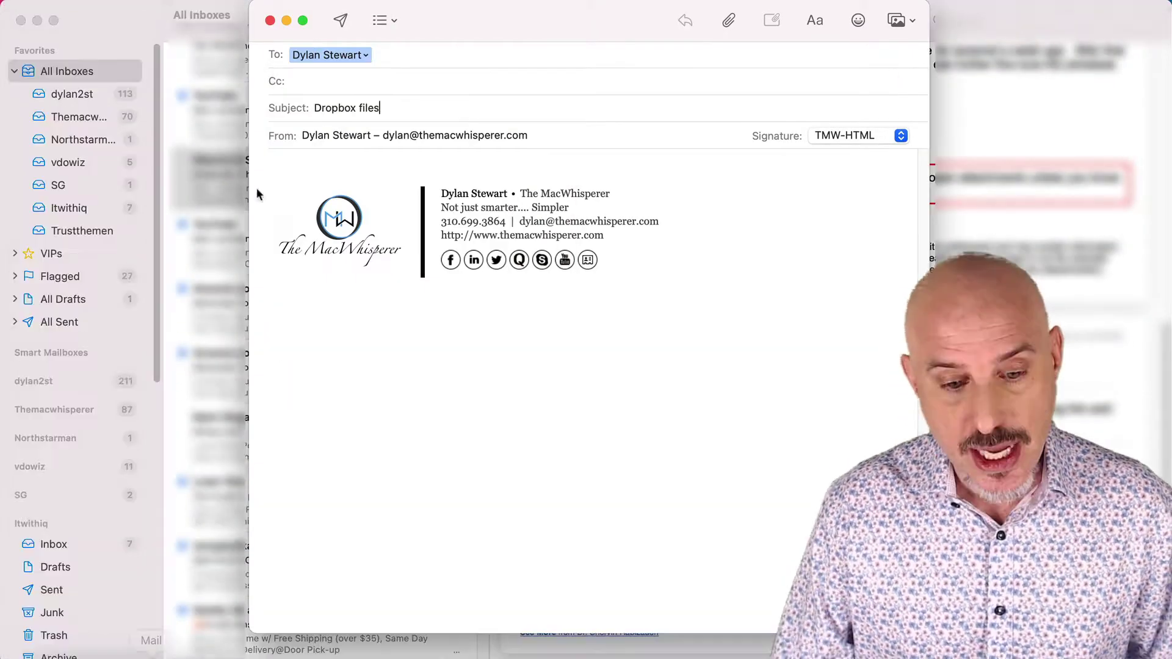
left_click(311, 165)
key("super+v")
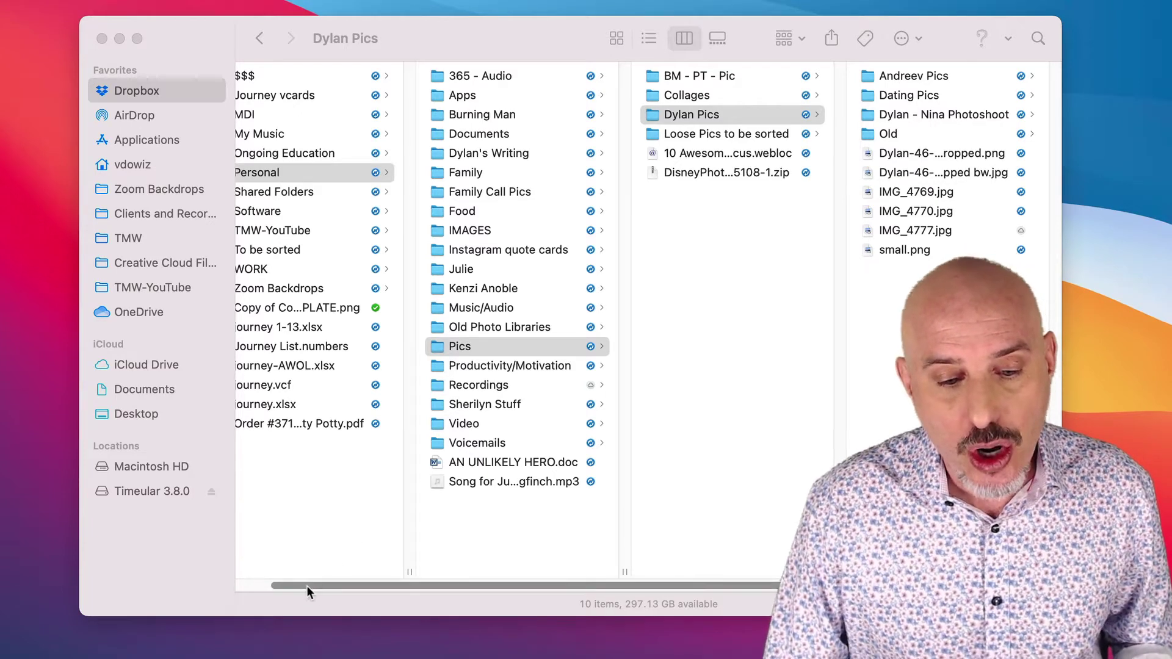
Share Zoom Backdrops with a contact, noting 'Here's the folder of zoom backdrops we discussed. Feel free to add your own!'.
left_click_drag(302, 585, 170, 599)
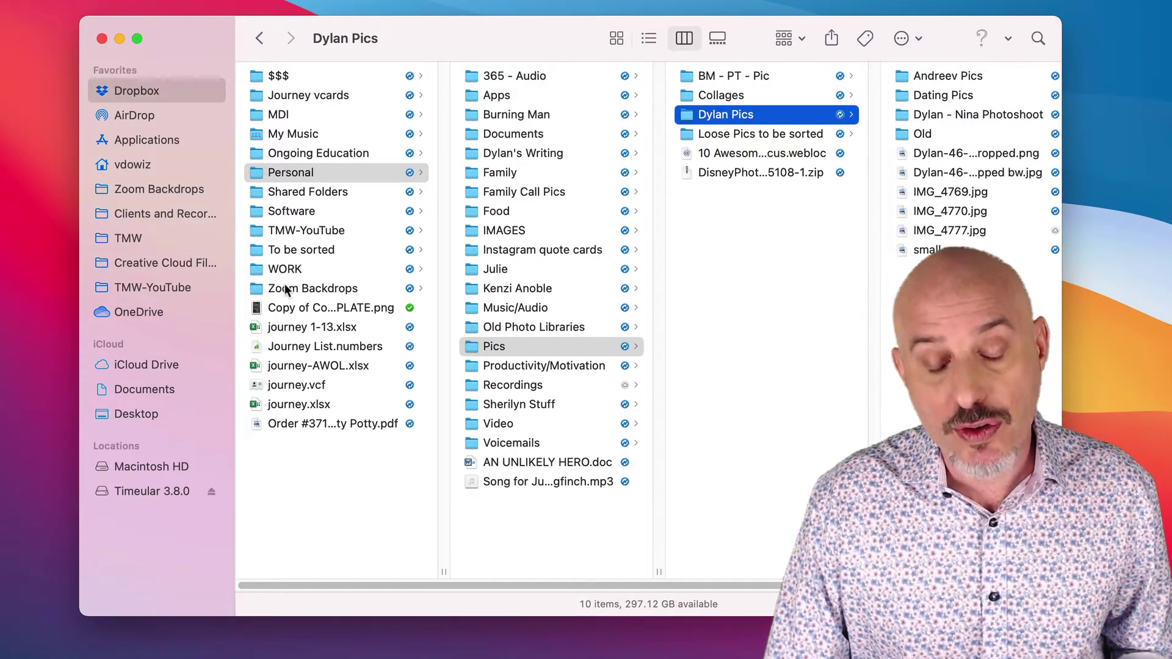
left_click(284, 288)
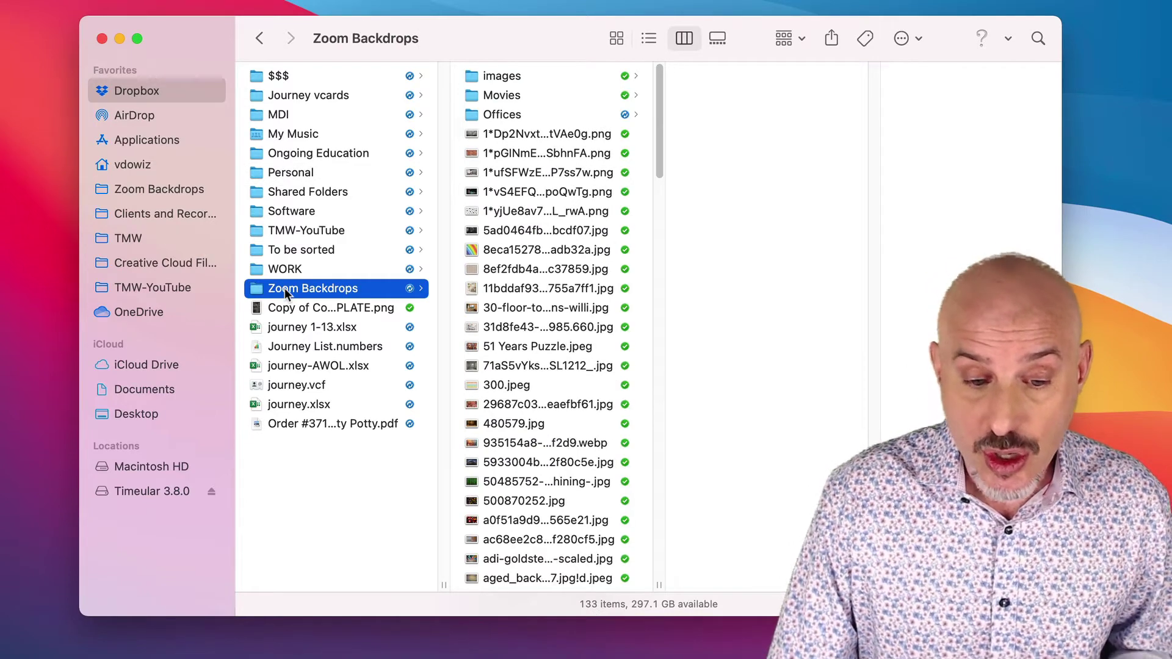
right_click(284, 288)
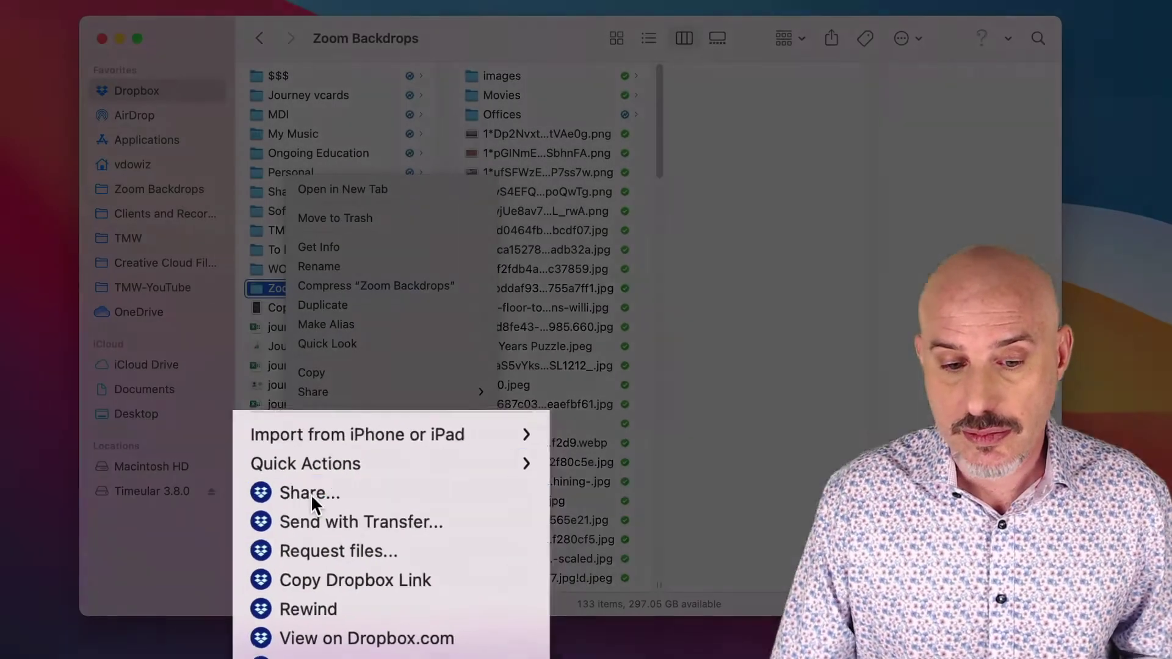
left_click(309, 492)
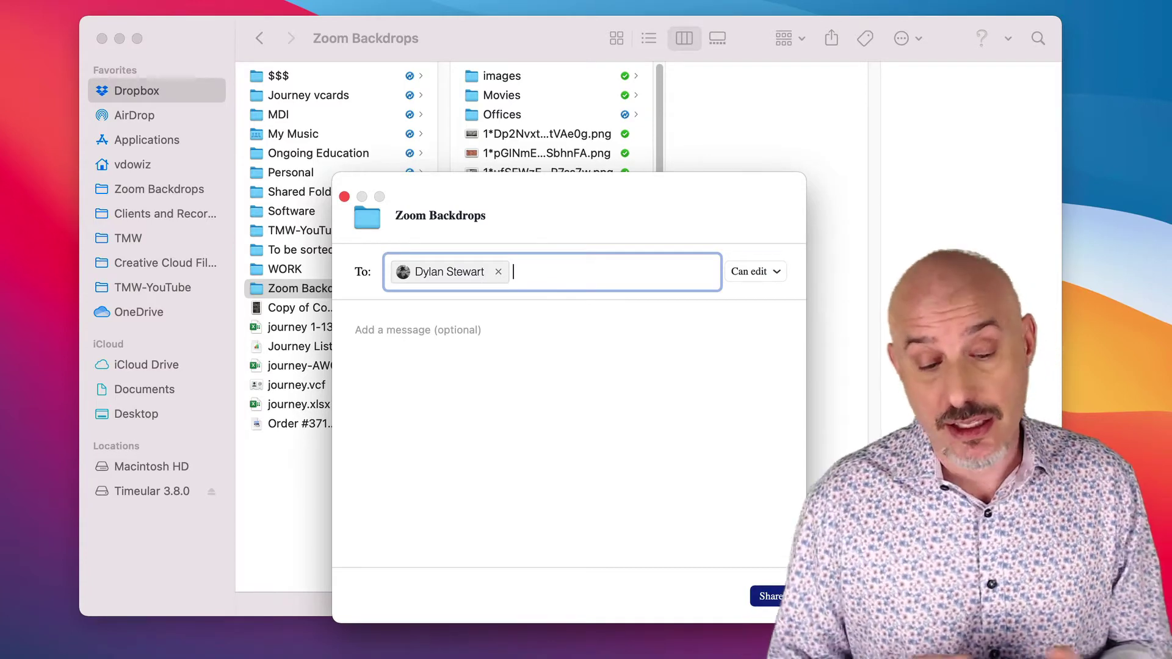
key("Tab")
type("Here's the folder of zoom backdrops we discussed.  Feel free to add your own!")
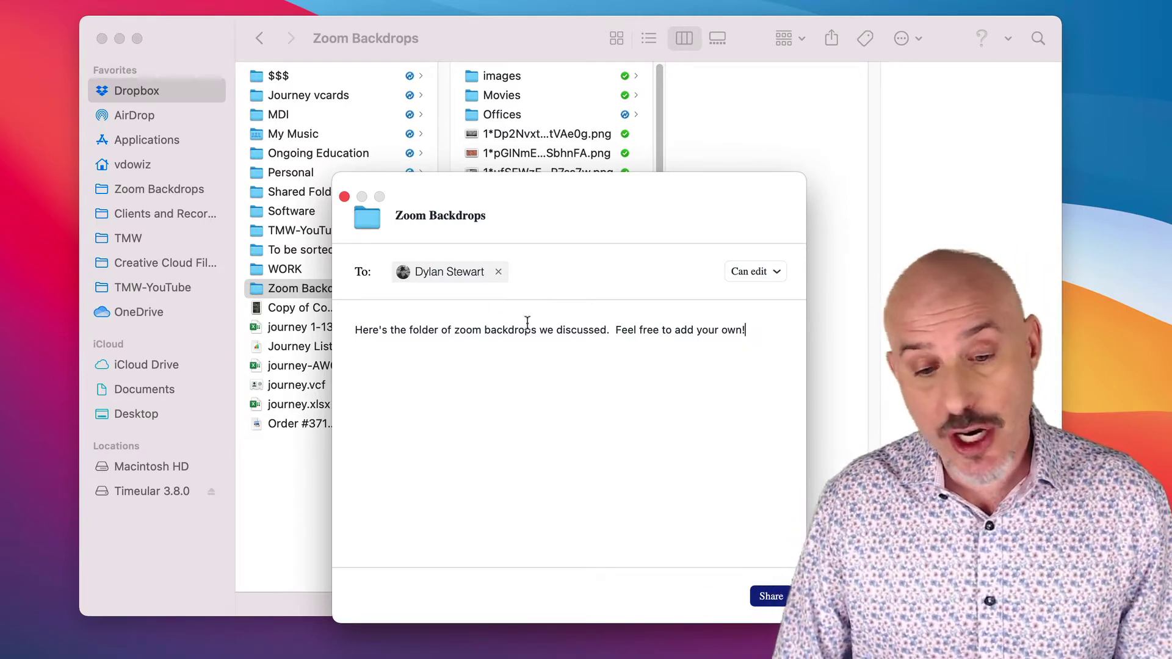
key("Return")
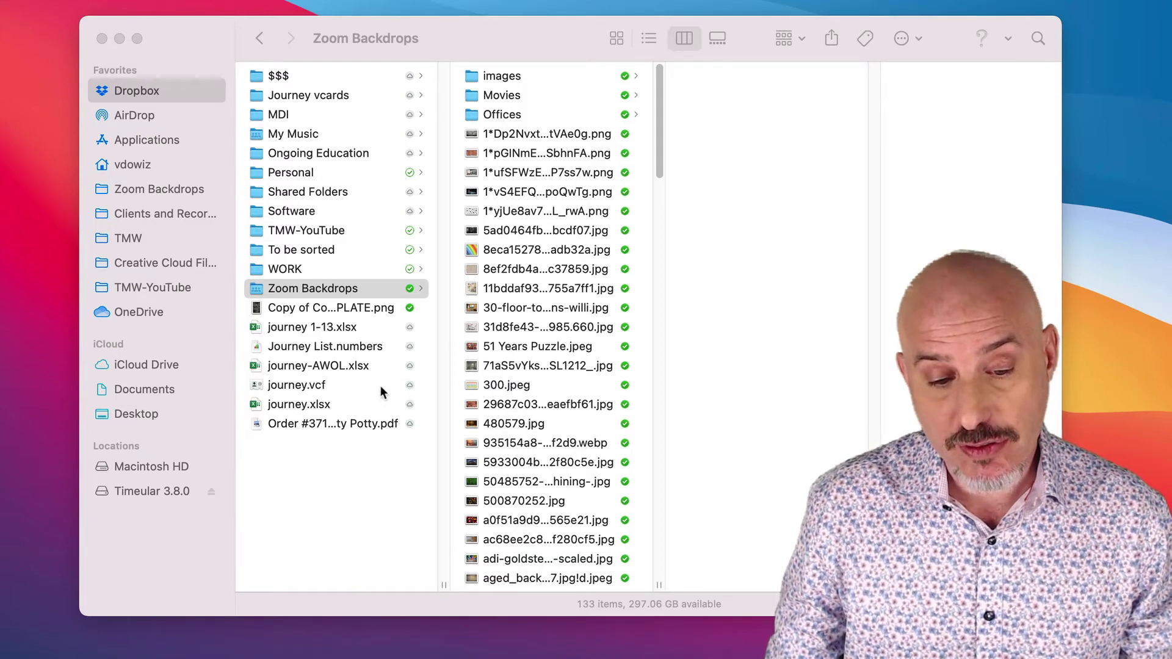
Go up to the top-level Dropbox folder and switch Finder to column view.
left_click(615, 38)
key("super+Up")
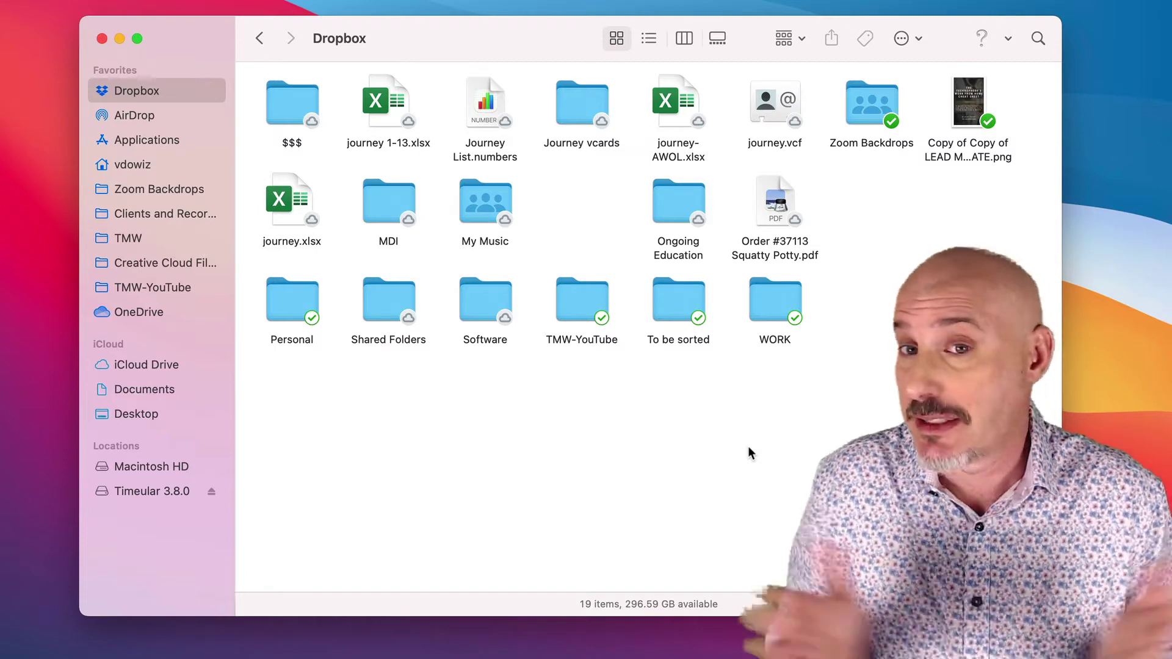
key("super+3")
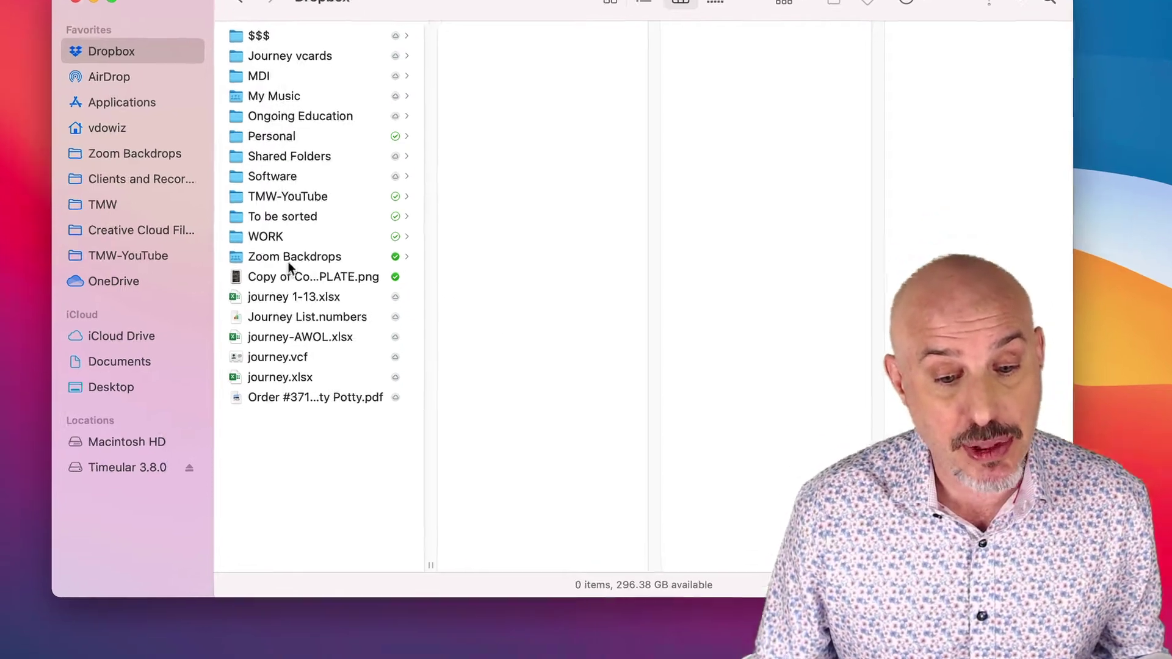
Set the Zoom Backdrops folder to Online Only with Smart Sync.
right_click(306, 291)
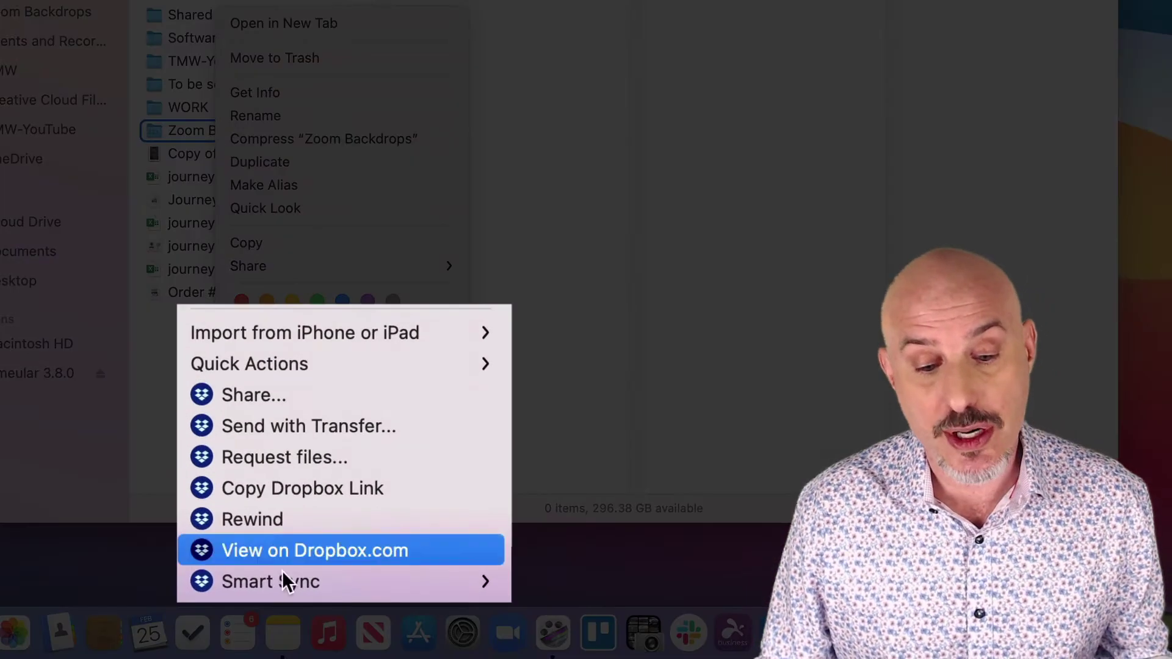
mouse_move(293, 550)
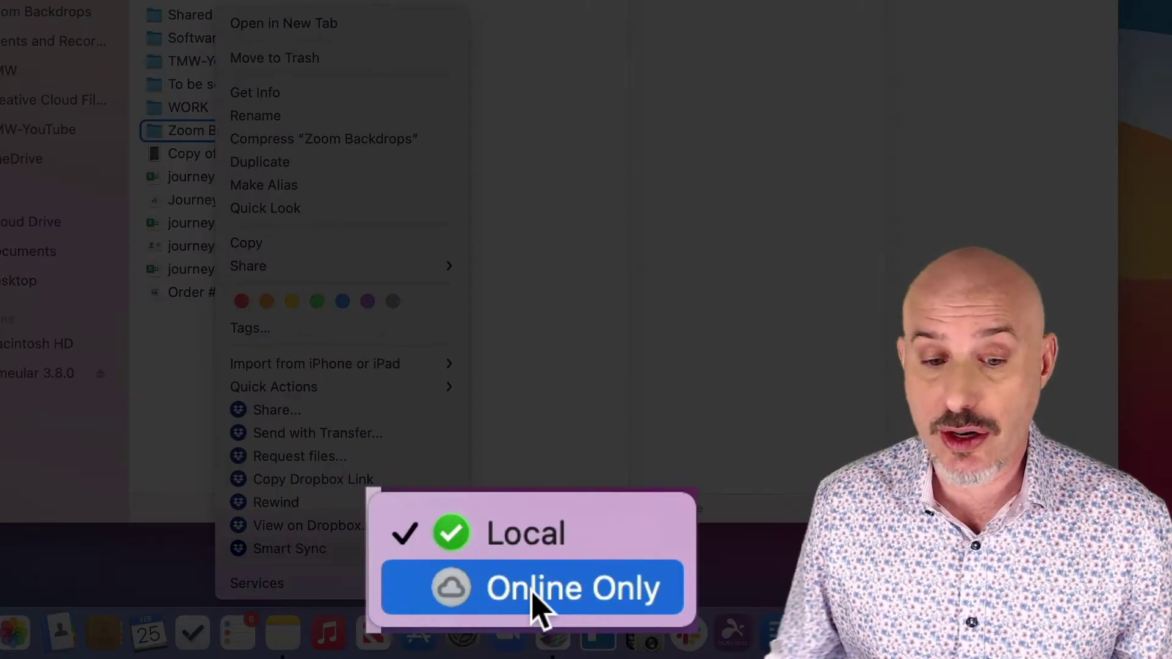
left_click(577, 76)
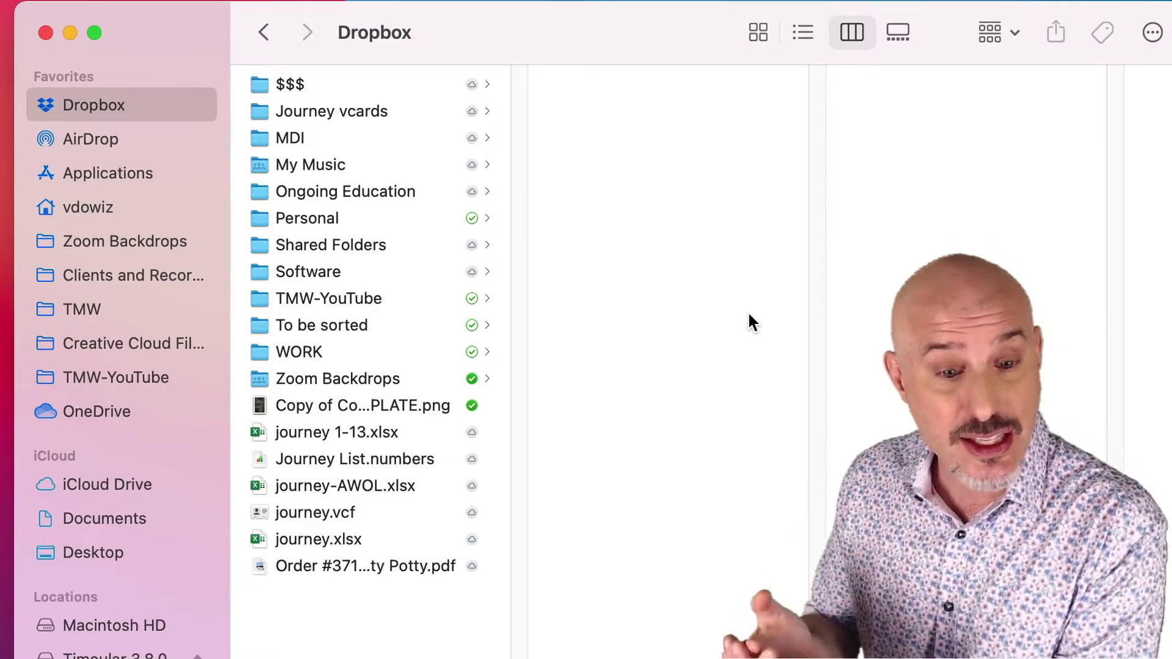
Browse MDI › BOD (Meeting Packets) › MAP goals and preview the MACHETE Map Goals spreadsheet.
left_click(355, 146)
left_click(600, 192)
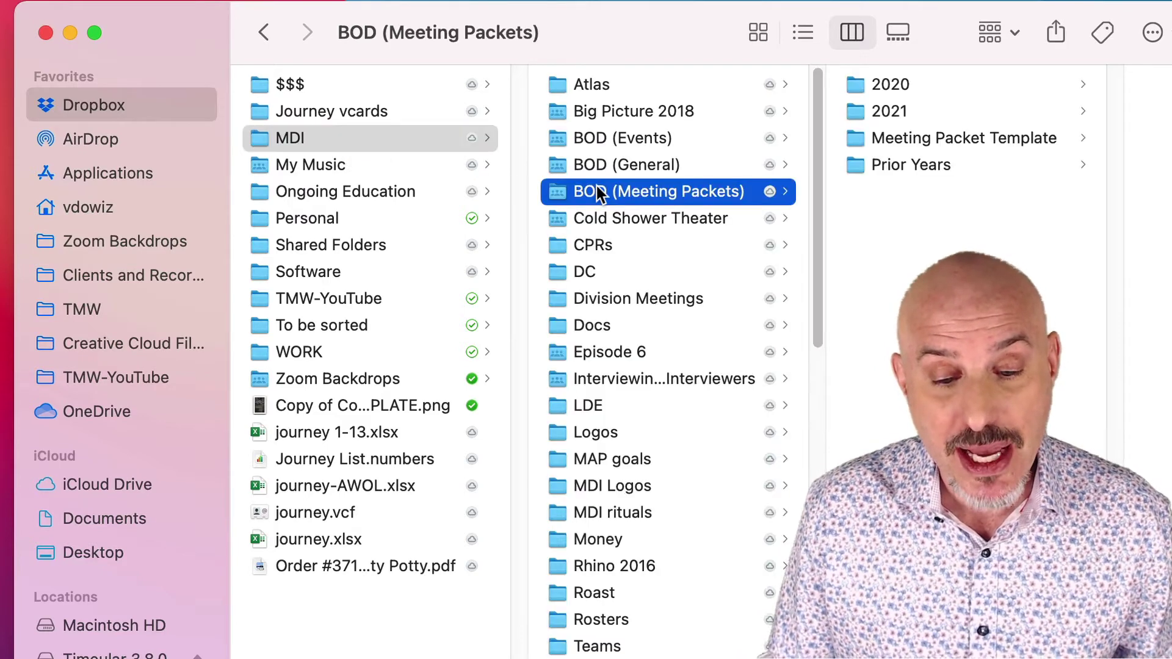
left_click(622, 457)
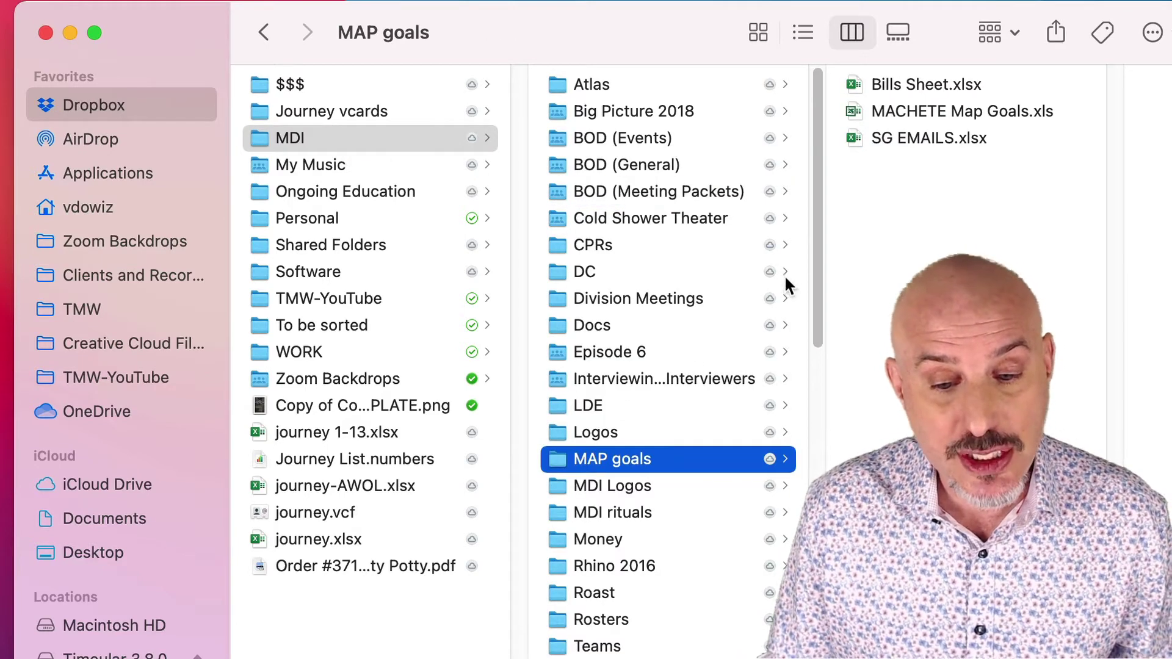
left_click(975, 116)
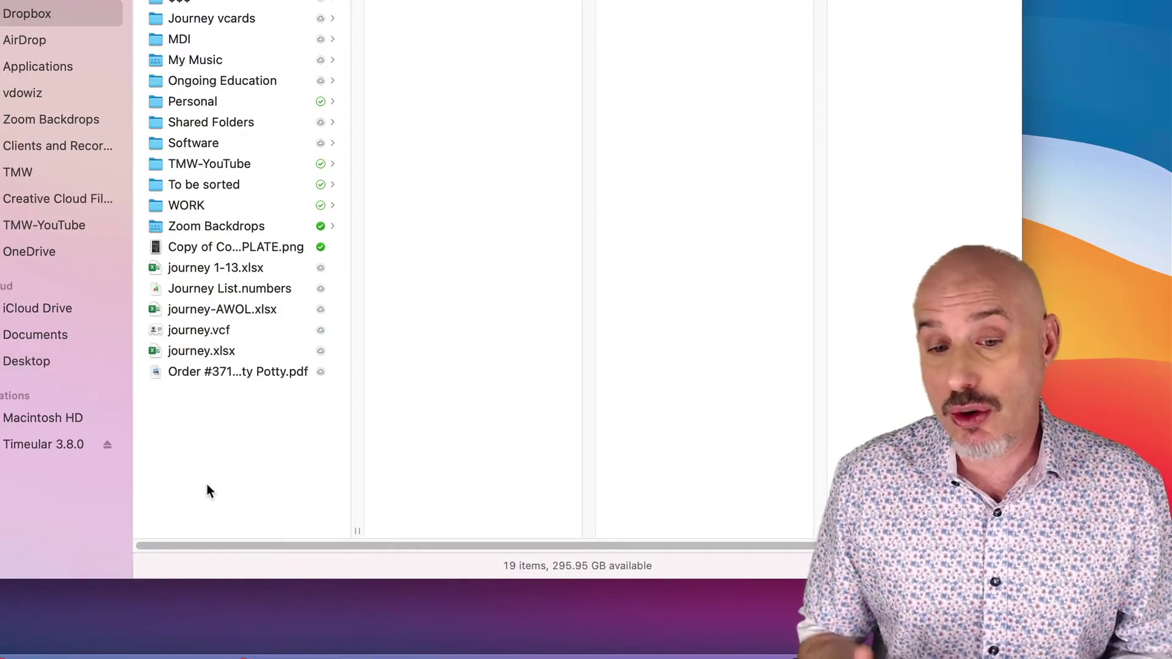
Make Copy of Copy of LEAD MAGNET TEMPLATE.png online-only via Smart Sync.
right_click(222, 248)
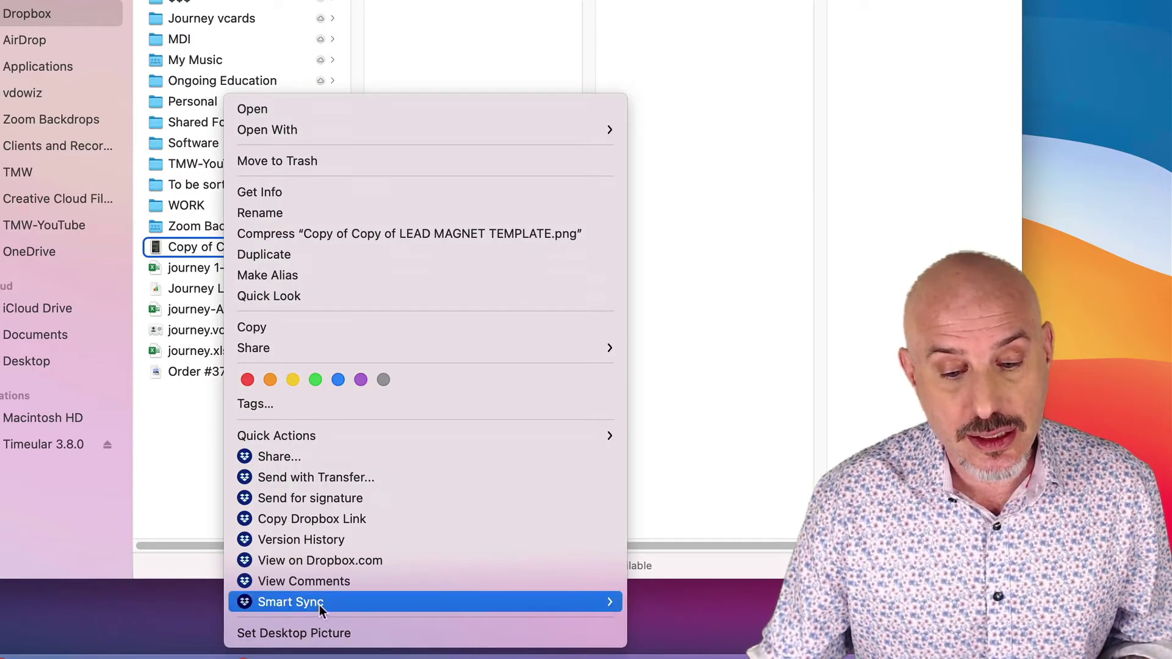
mouse_move(620, 597)
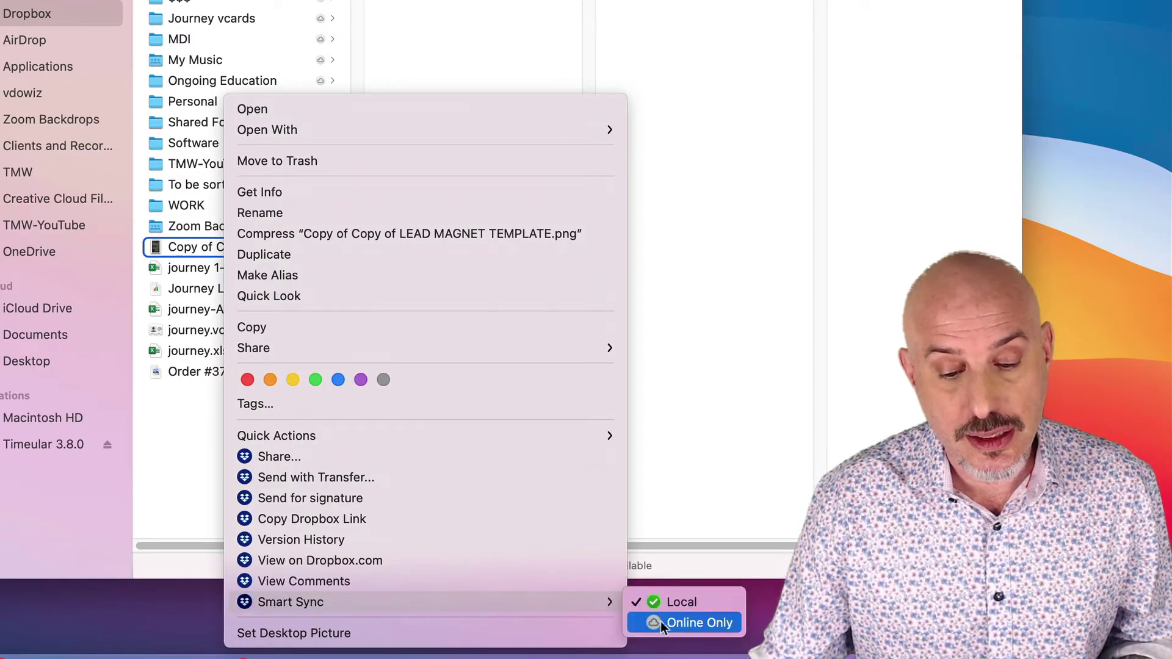
left_click(661, 621)
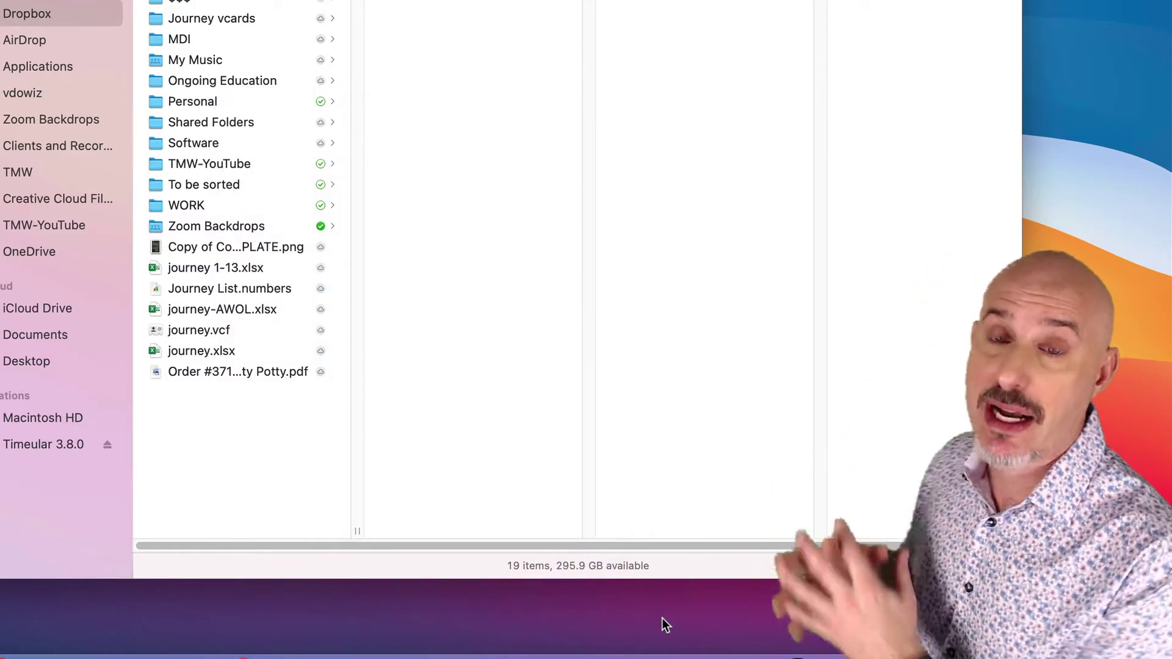